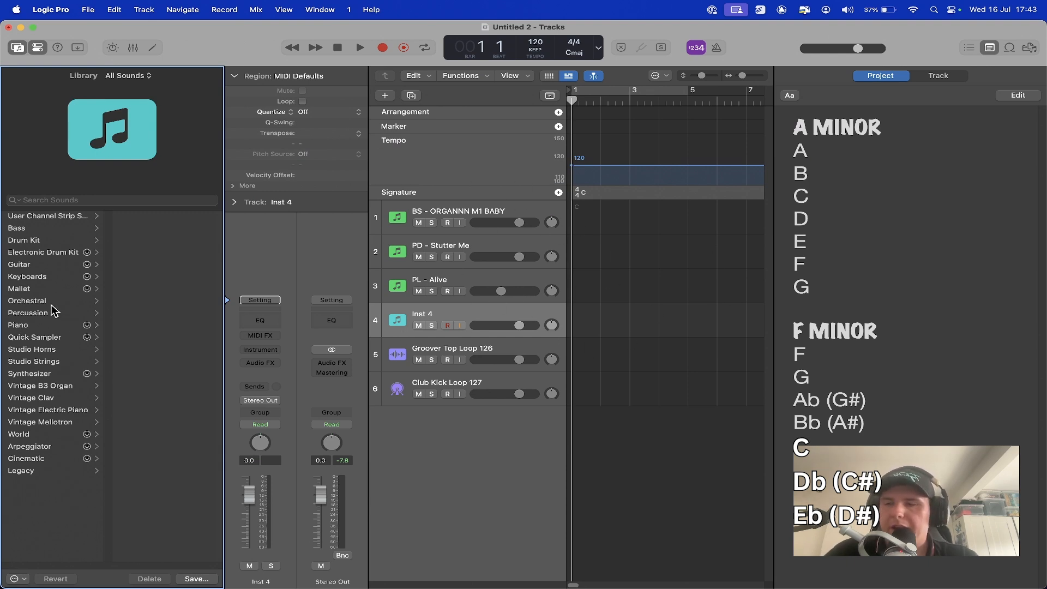
Load the Studio Grand piano sound onto the empty instrument track and hide the sound library
{"action": "left_click", "coordinate": [35, 325]}
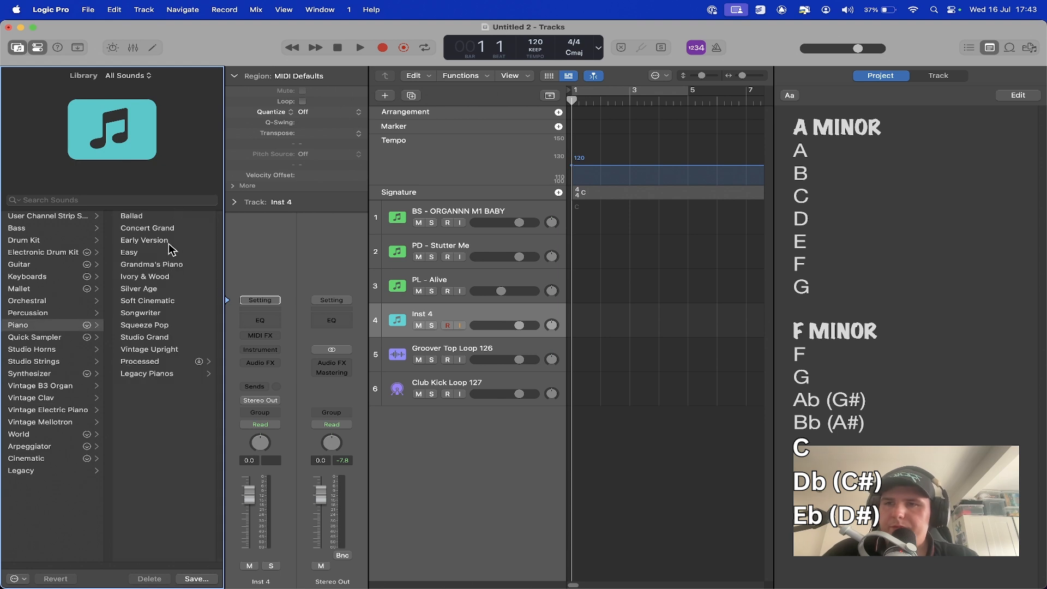
{"action": "left_click", "coordinate": [156, 338]}
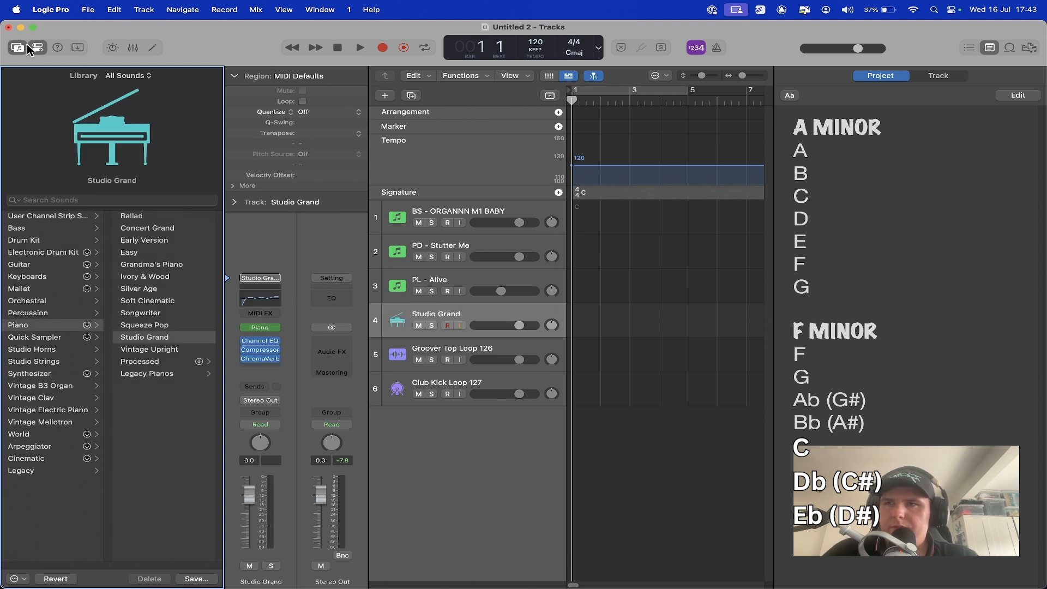
{"action": "left_click", "coordinate": [18, 48]}
Create a four-bar MIDI region at bar 1 on the Studio Grand track and open it for note editing
{"action": "right_click", "coordinate": [379, 325]}
{"action": "left_click", "coordinate": [381, 325]}
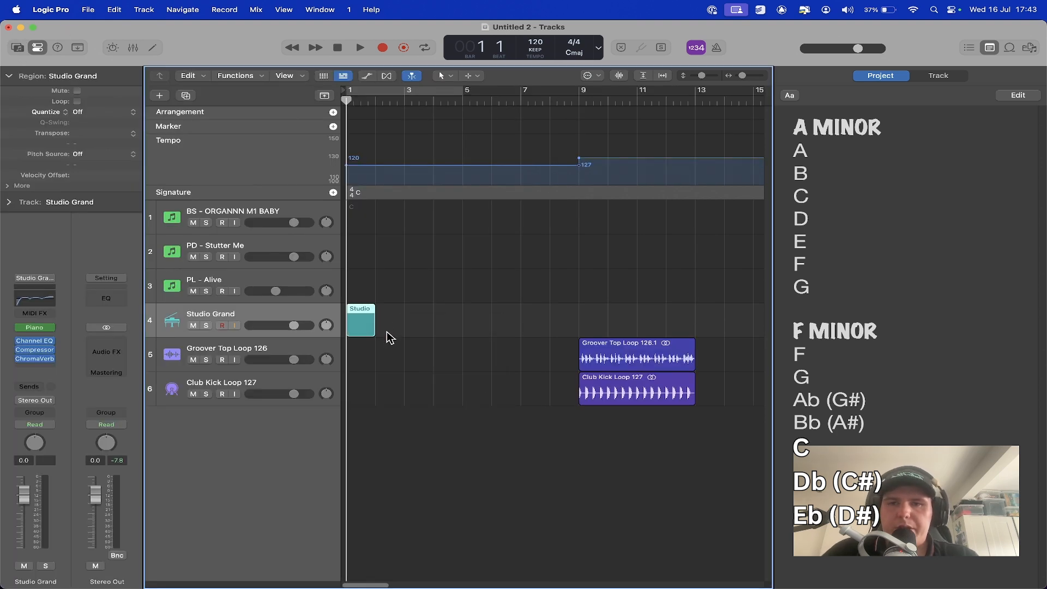
{"action": "left_click_drag", "start_coordinate": [378, 333], "coordinate": [455, 334]}
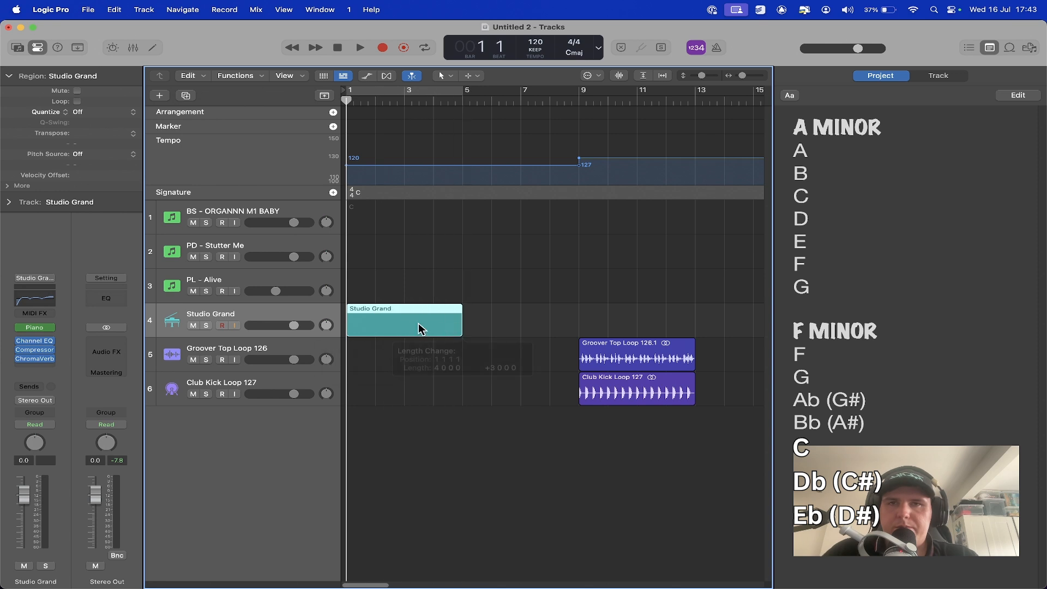
{"action": "double_click", "coordinate": [405, 326]}
{"action": "scroll", "coordinate": [378, 453], "scroll_direction": "up", "scroll_amount": 1}
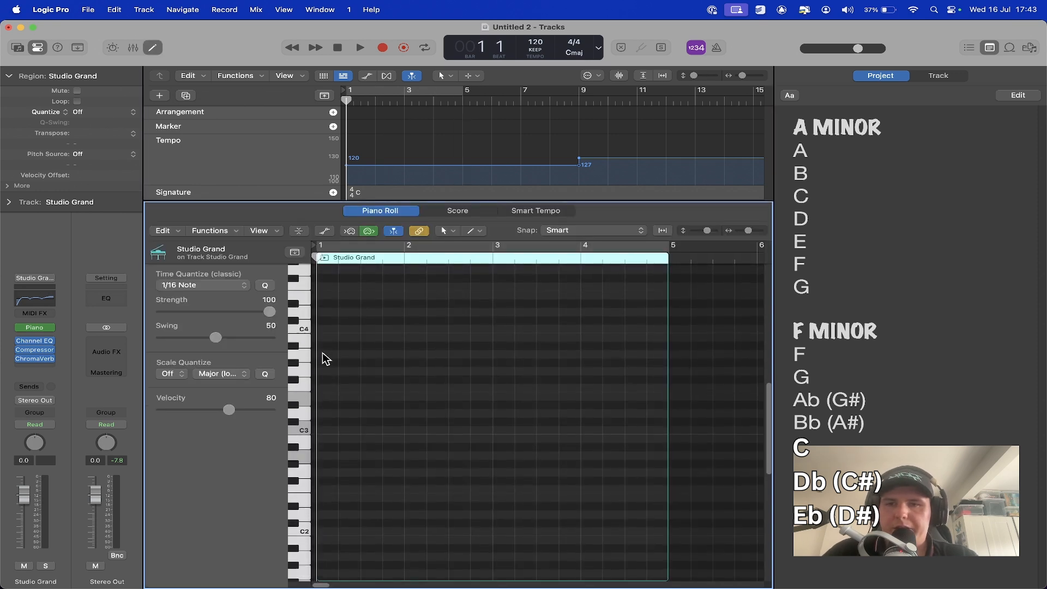
Draw the root notes A2 in bar 1, E2 in bar 2 and F2 across bars 3 and 4
{"action": "left_click", "coordinate": [321, 455], "text": "super"}
{"action": "left_click_drag", "start_coordinate": [350, 457], "coordinate": [344, 458]}
{"action": "left_click", "coordinate": [383, 434]}
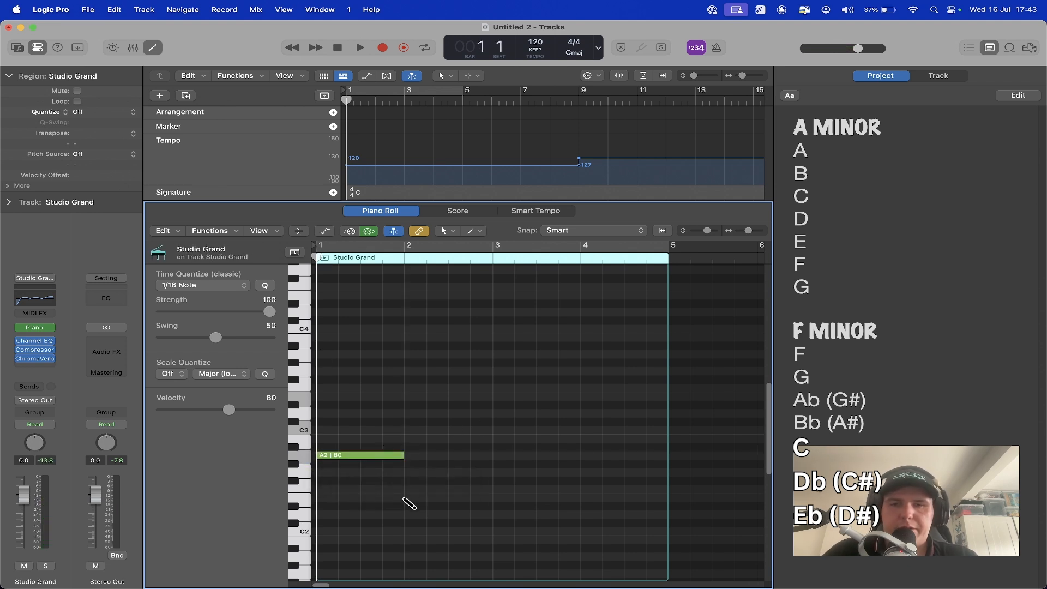
{"action": "left_click", "coordinate": [404, 498]}
{"action": "left_click", "coordinate": [495, 489]}
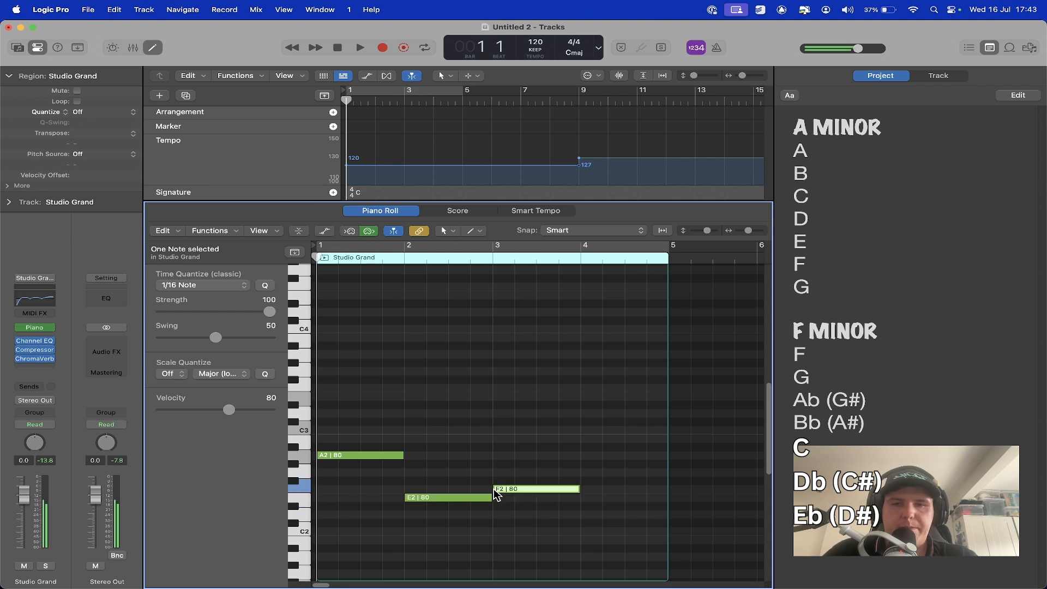
{"action": "left_click_drag", "start_coordinate": [579, 488], "coordinate": [666, 503]}
{"action": "left_click", "coordinate": [619, 446]}
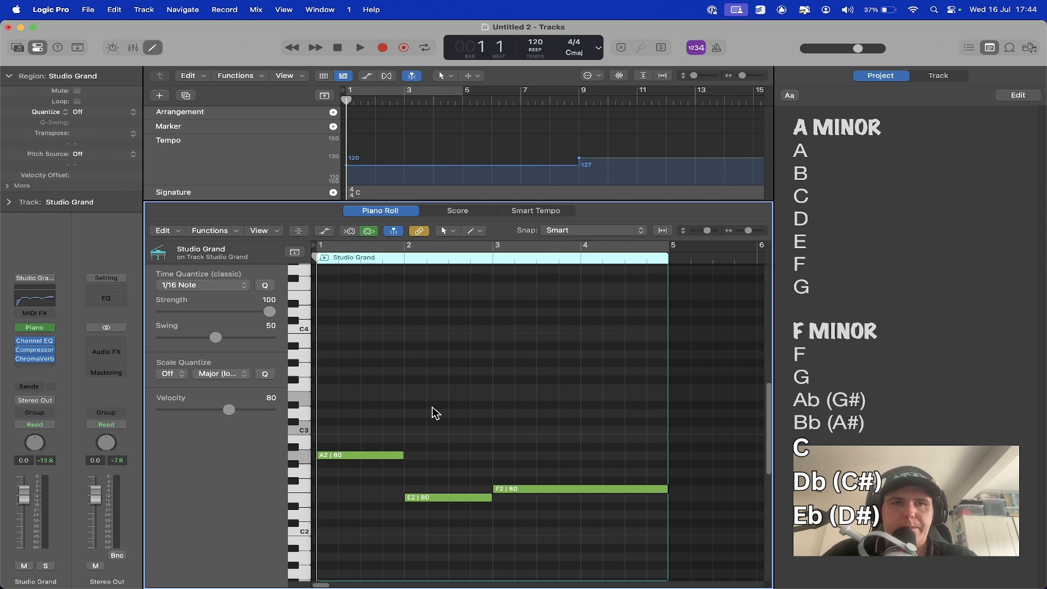
Add one-bar C3 and E3 notes above the A2 in bar 1 and play the chord back
{"action": "left_click", "coordinate": [811, 153]}
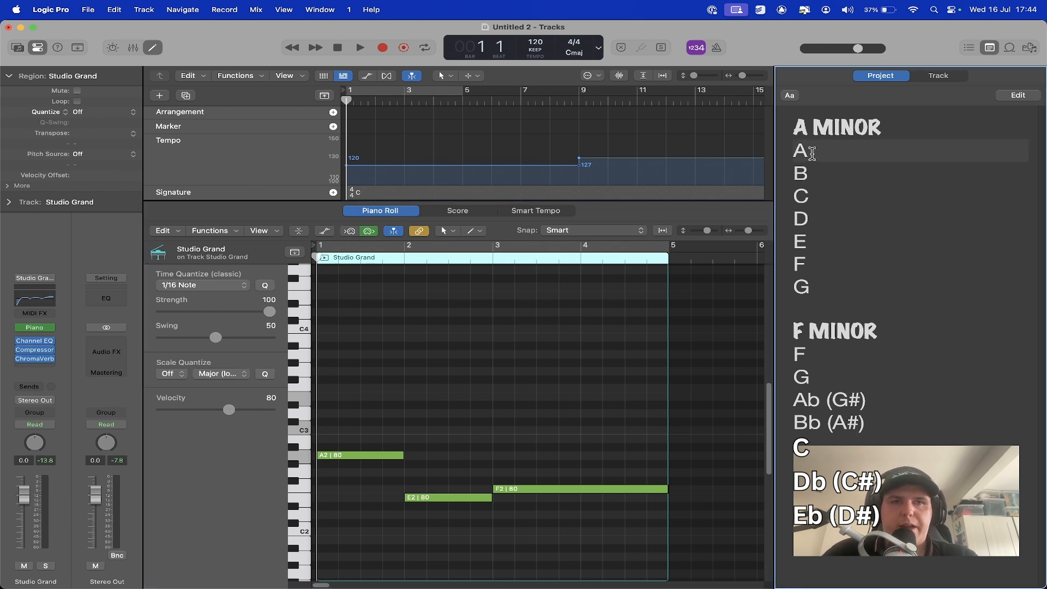
{"action": "left_click", "coordinate": [812, 153]}
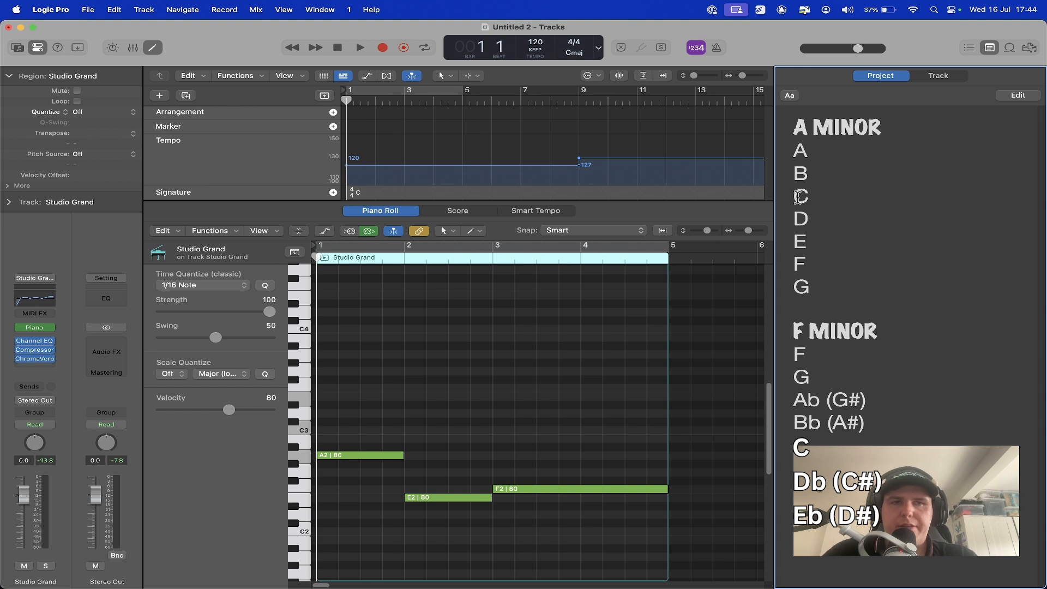
{"action": "left_click", "coordinate": [342, 456]}
{"action": "left_click", "coordinate": [324, 429]}
{"action": "left_click_drag", "start_coordinate": [348, 429], "coordinate": [342, 430]}
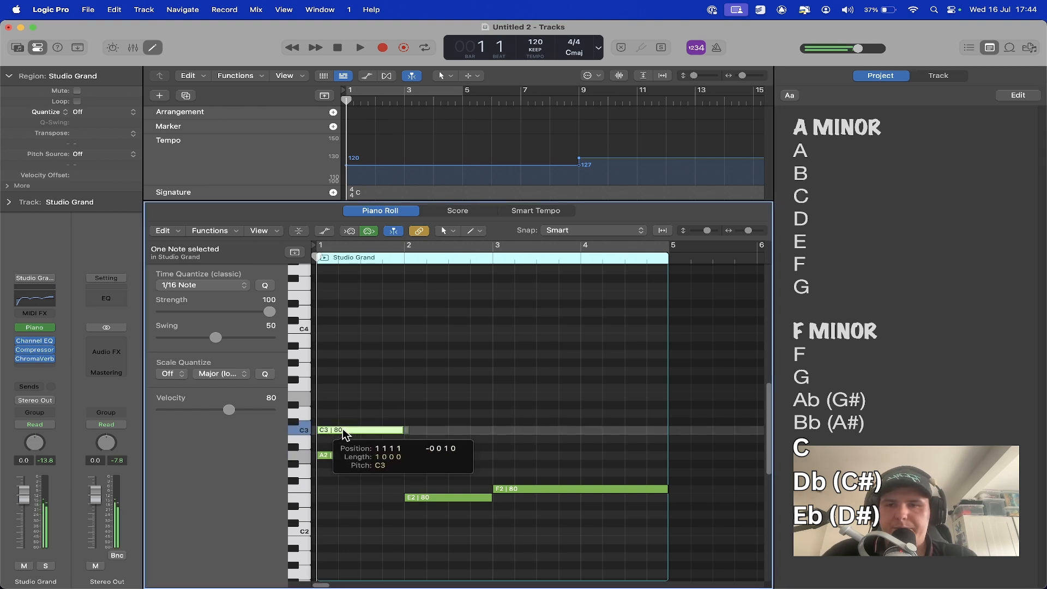
{"action": "left_click", "coordinate": [320, 396]}
{"action": "left_click", "coordinate": [364, 415]}
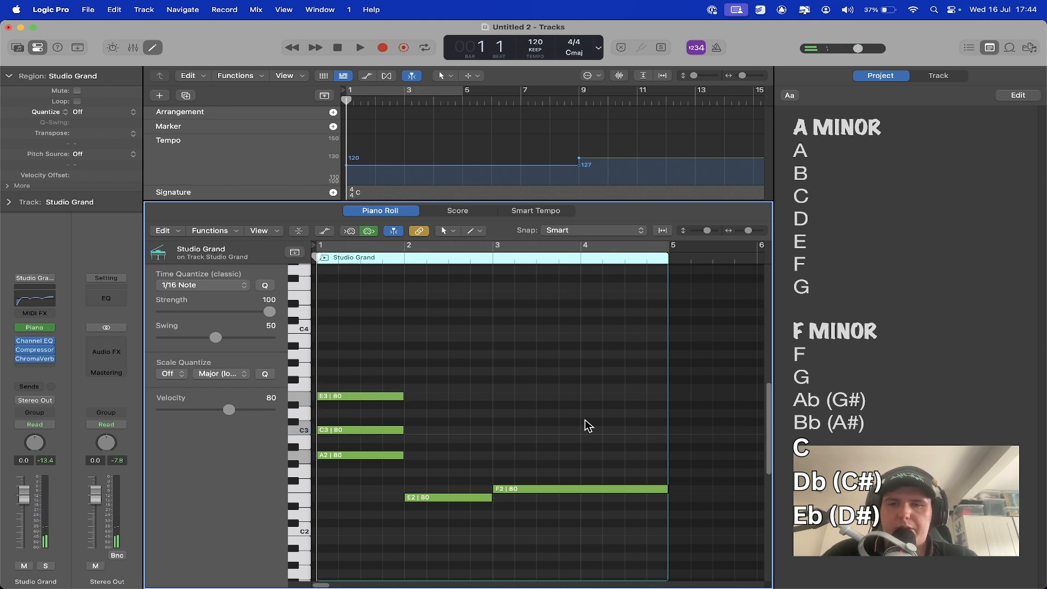
{"action": "key", "text": "space"}
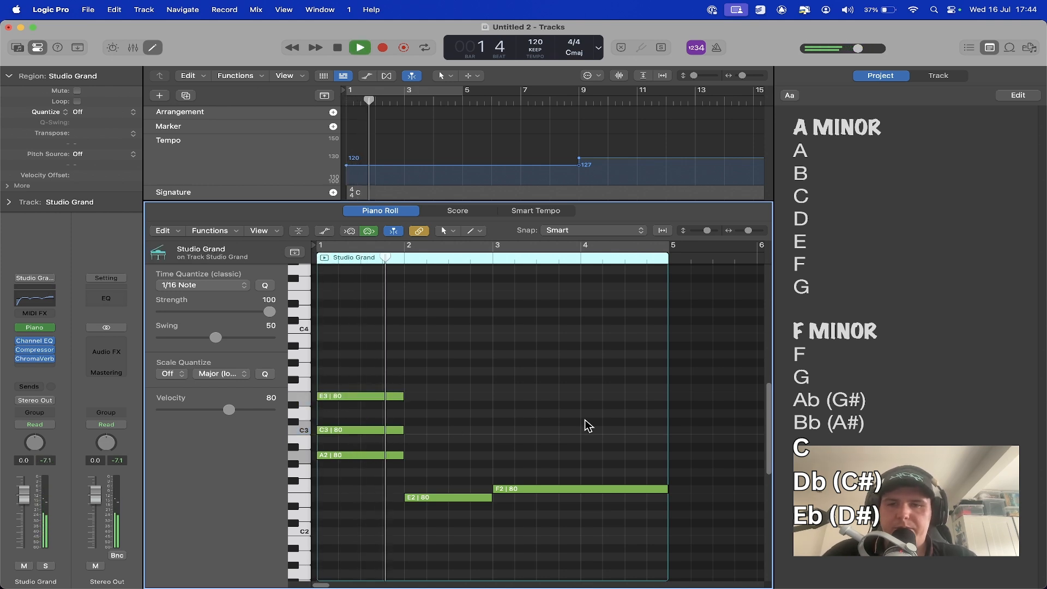
{"action": "key", "text": "space"}
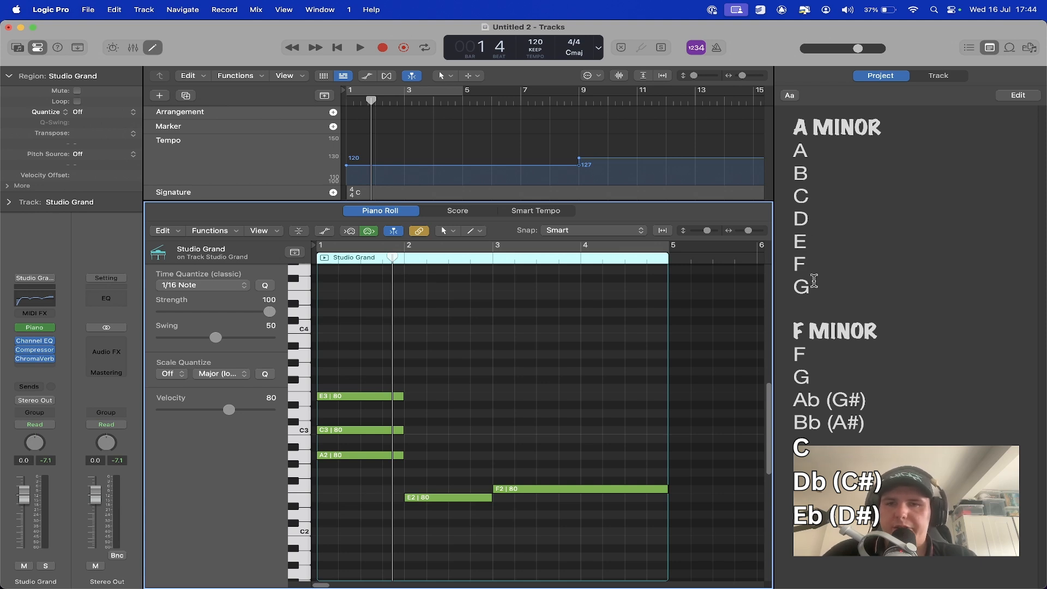
Add a one-bar G3 to the bar 1 chord and raise its C3 an octave to C4
{"action": "left_click", "coordinate": [320, 372]}
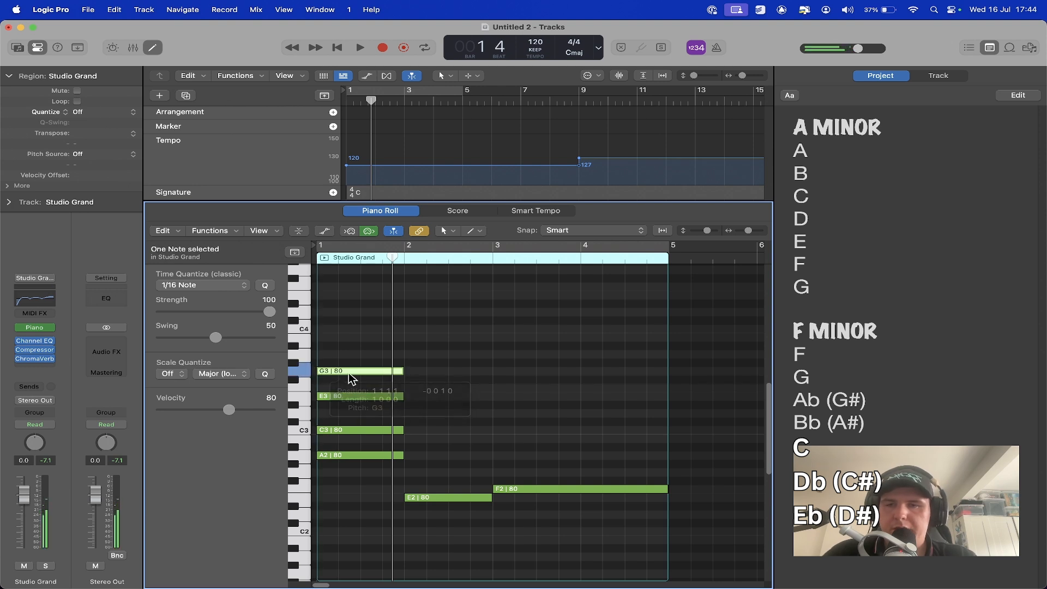
{"action": "left_click", "coordinate": [374, 431]}
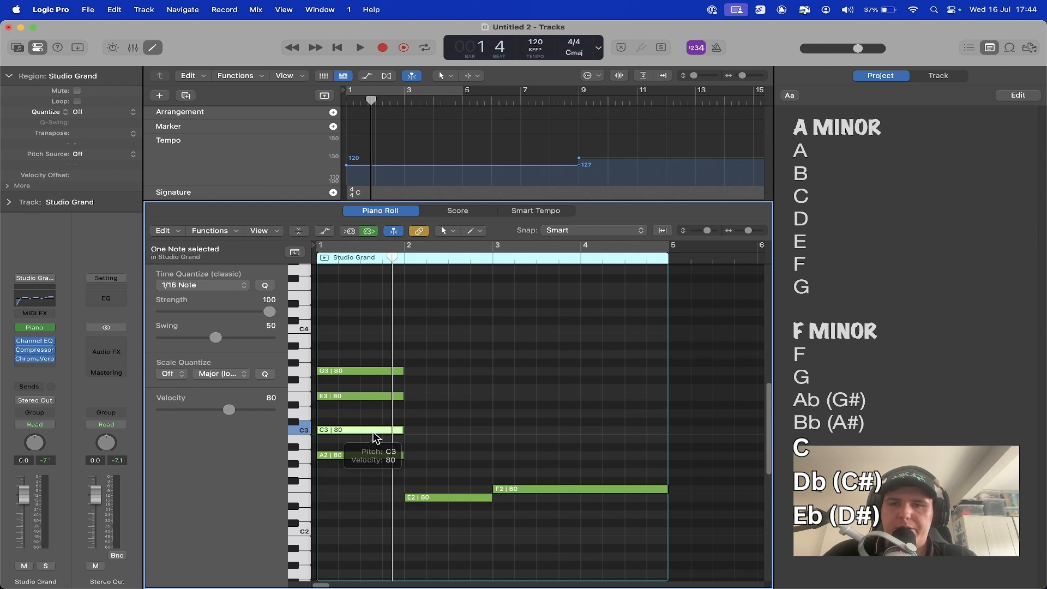
{"action": "key", "text": "shift+alt+Up"}
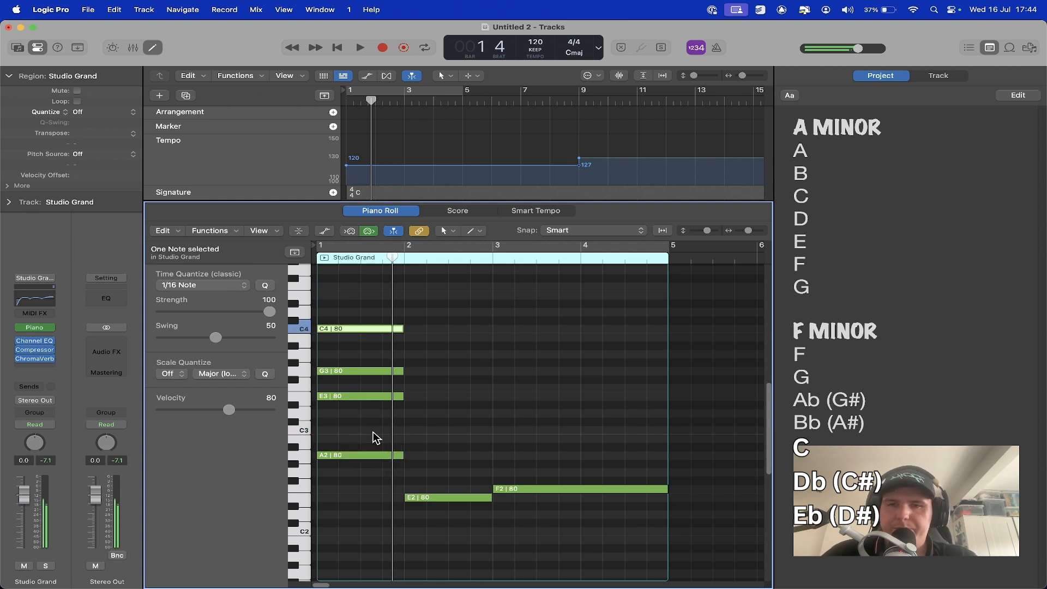
{"action": "left_click", "coordinate": [500, 381]}
Play the bar 1 chord from the start of the project
{"action": "key", "text": "Return"}
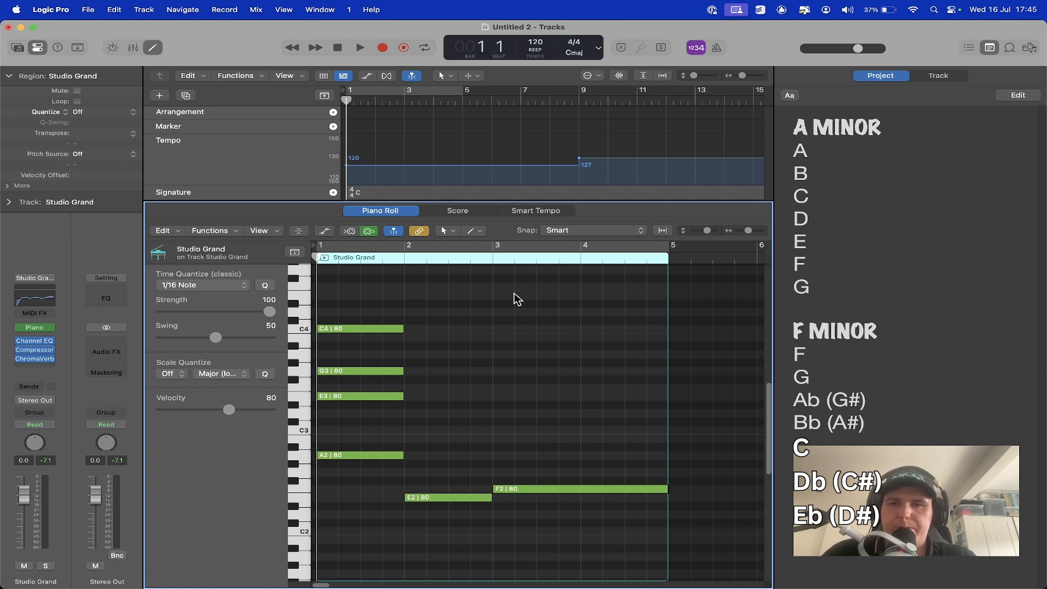
{"action": "key", "text": "space"}
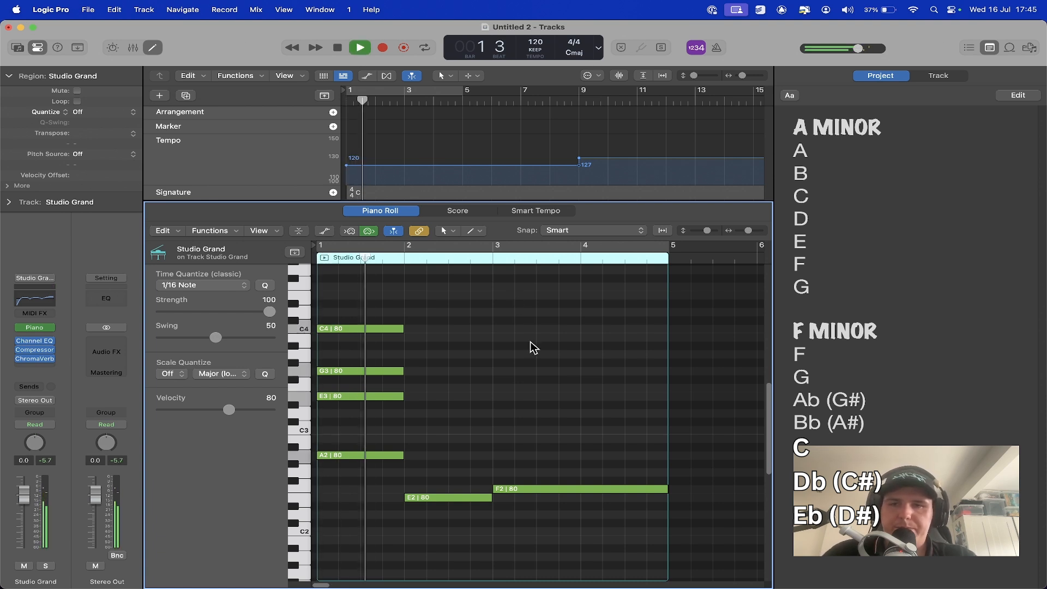
{"action": "key", "text": "space"}
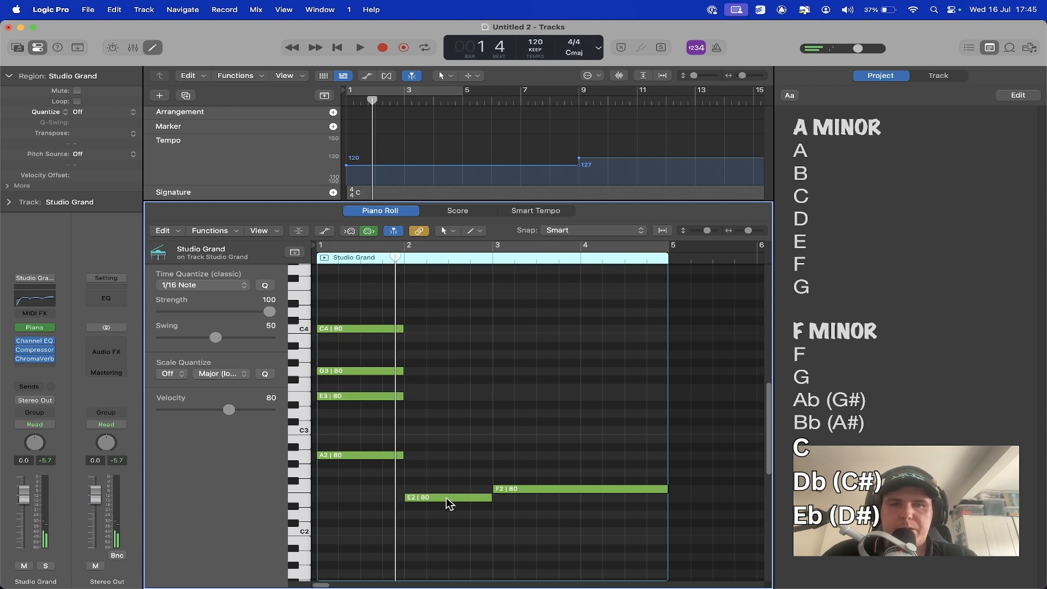
Stack one-bar G2, B2 and D3 notes above the E2 root in bar 2
{"action": "mouse_move", "coordinate": [446, 497]}
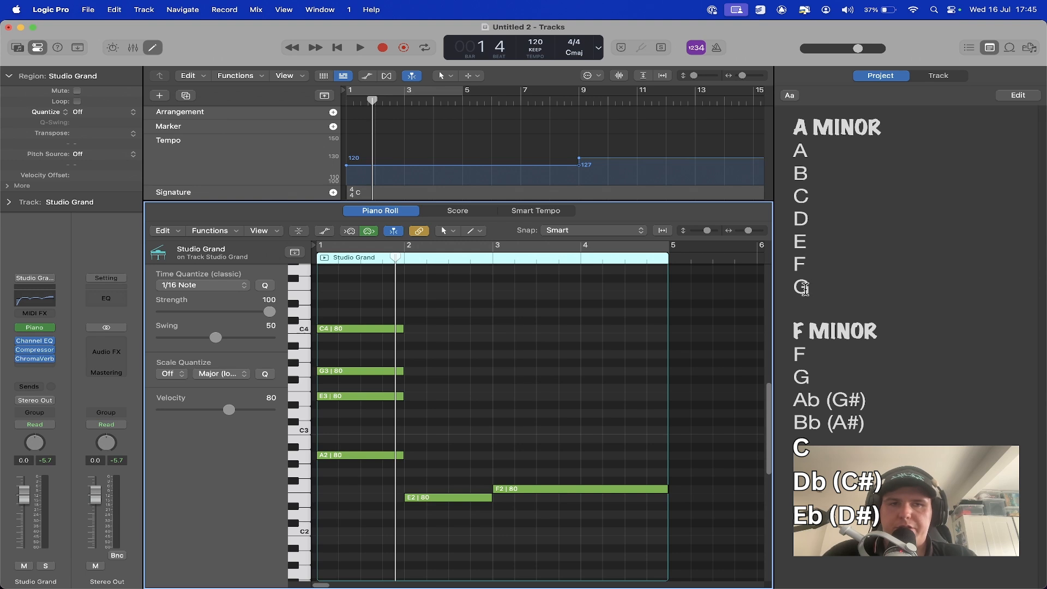
{"action": "left_click", "coordinate": [441, 503]}
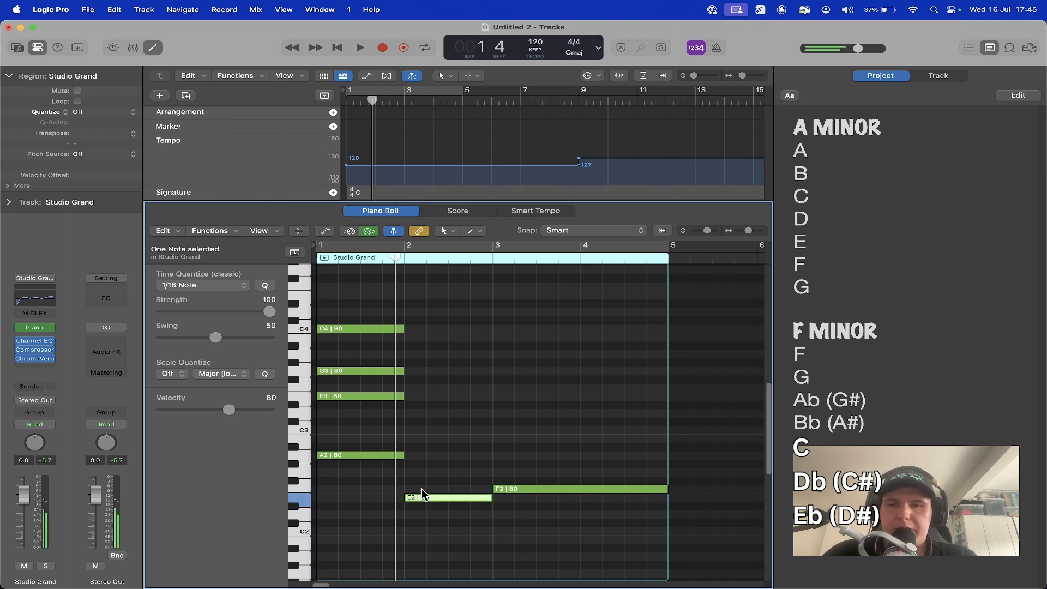
{"action": "left_click", "coordinate": [413, 492]}
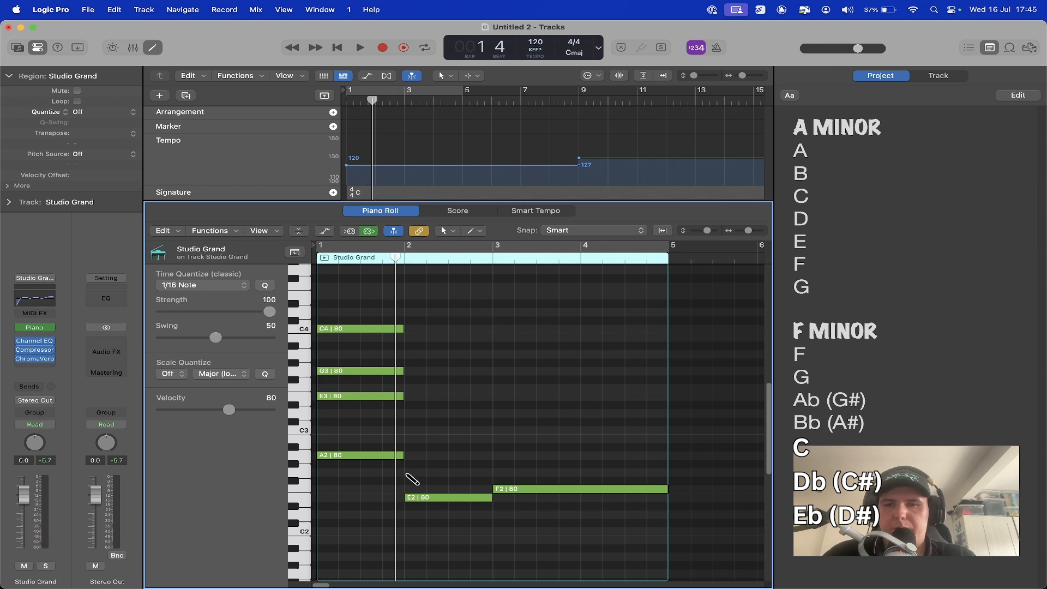
{"action": "left_click", "coordinate": [407, 472]}
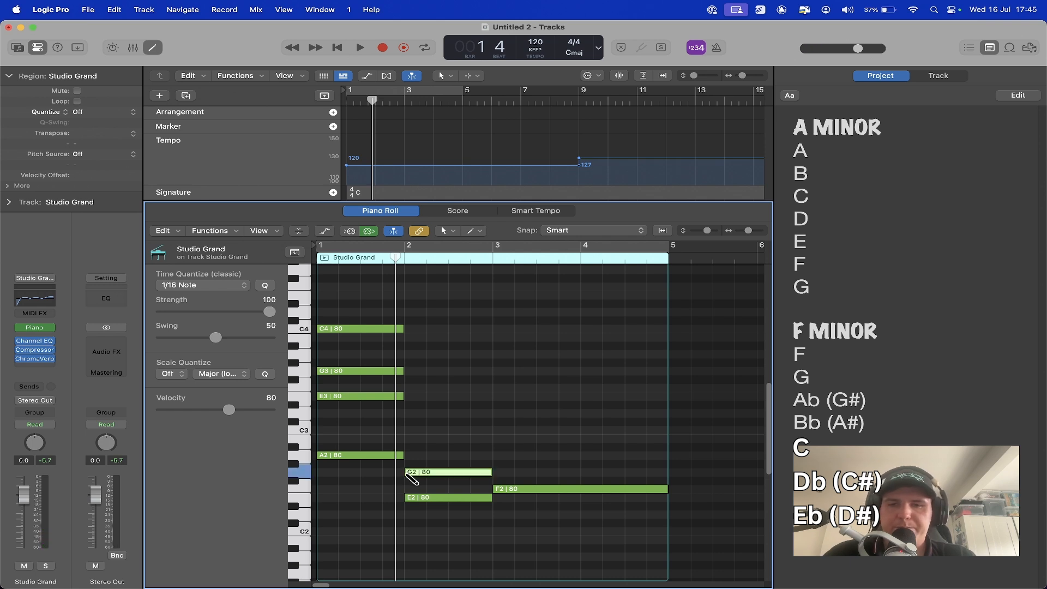
{"action": "left_click", "coordinate": [408, 438]}
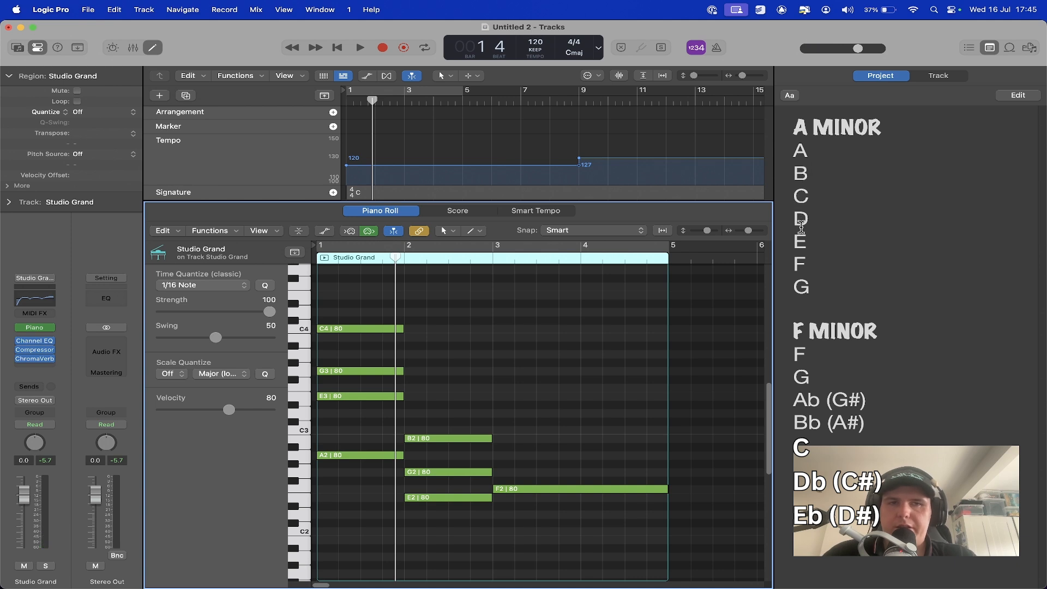
{"action": "left_click", "coordinate": [408, 413]}
Raise the G2 in the bar 2 chord an octave to G3
{"action": "left_click", "coordinate": [442, 473]}
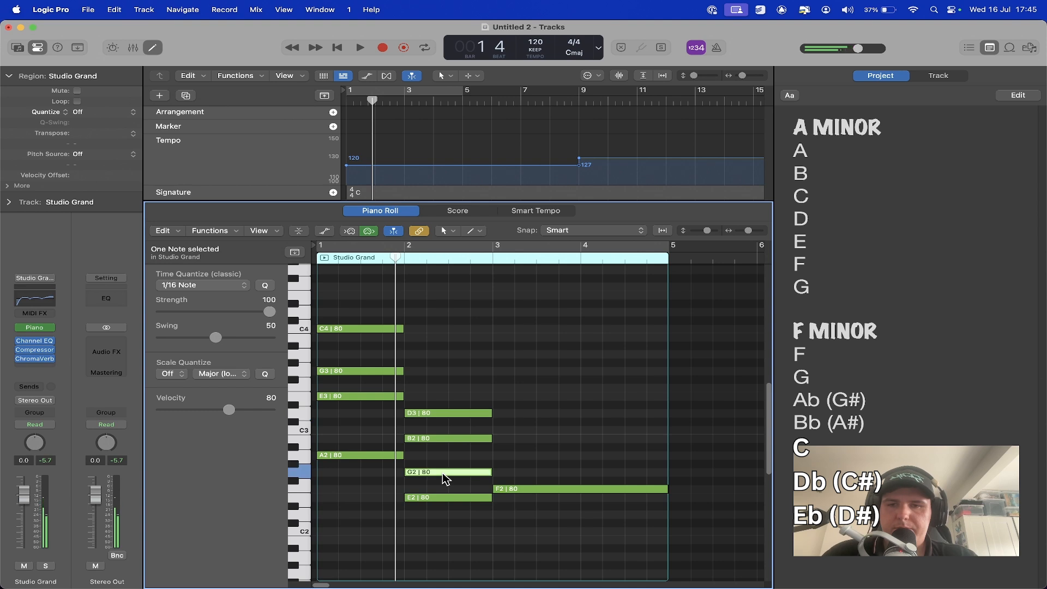
{"action": "key", "text": "alt+shift+Up"}
{"action": "left_click", "coordinate": [522, 342]}
Play back the first two chords from the start of the project
{"action": "key", "text": "Return"}
{"action": "key", "text": "space"}
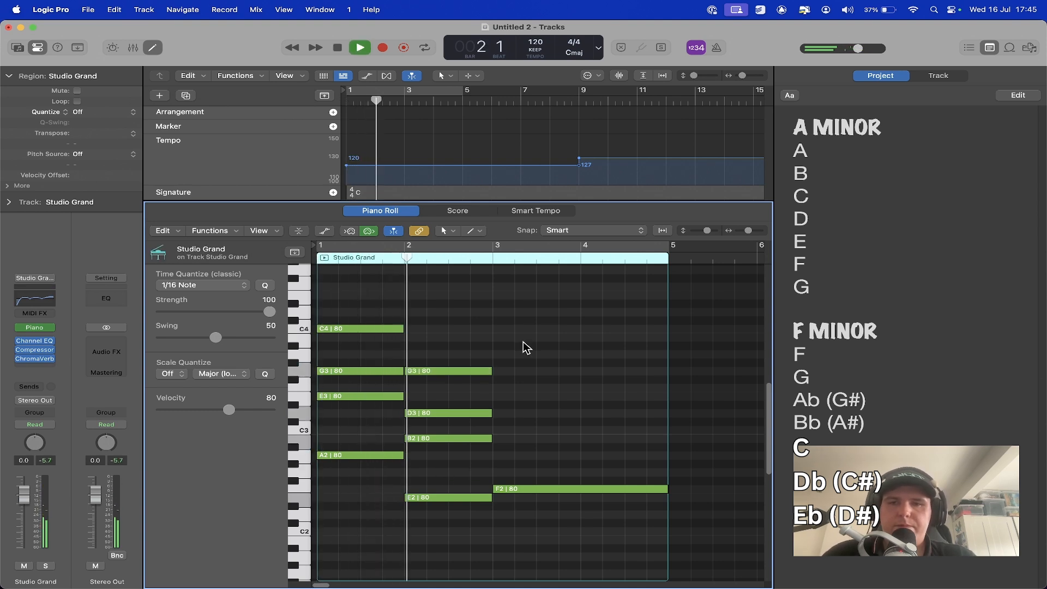
{"action": "key", "text": "space"}
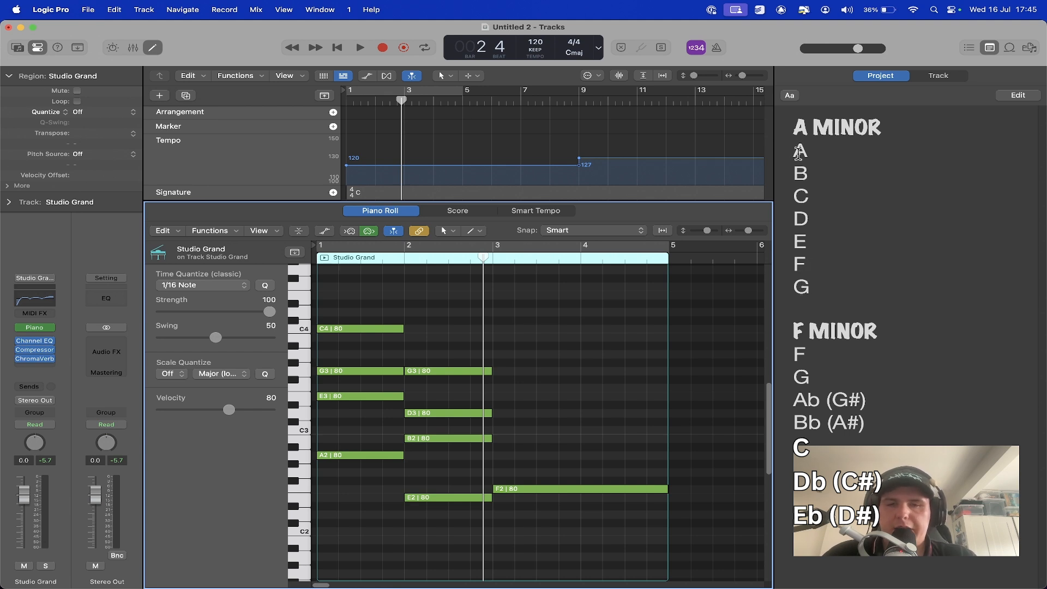
Stack two-bar A2, C3 and E3 notes above the F2 root across bars 3 and 4
{"action": "left_click", "coordinate": [493, 455]}
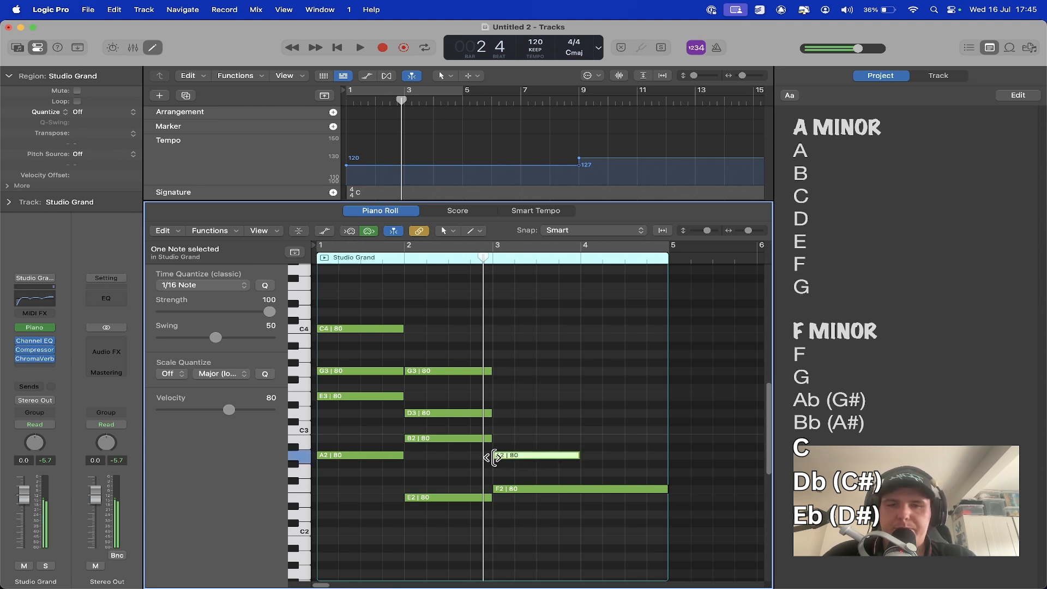
{"action": "left_click_drag", "start_coordinate": [579, 457], "coordinate": [669, 464]}
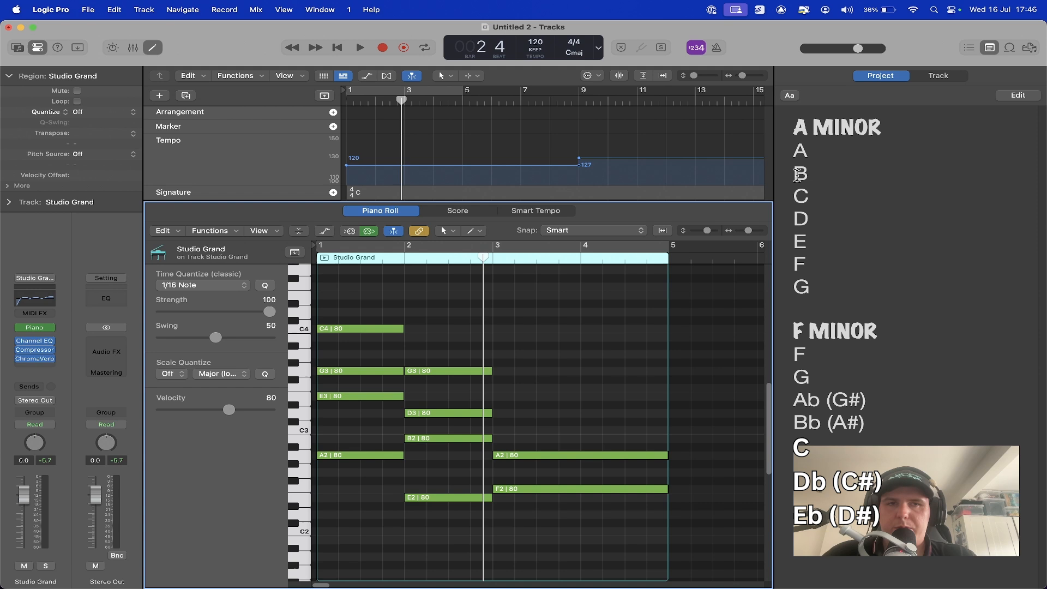
{"action": "left_click", "coordinate": [495, 430]}
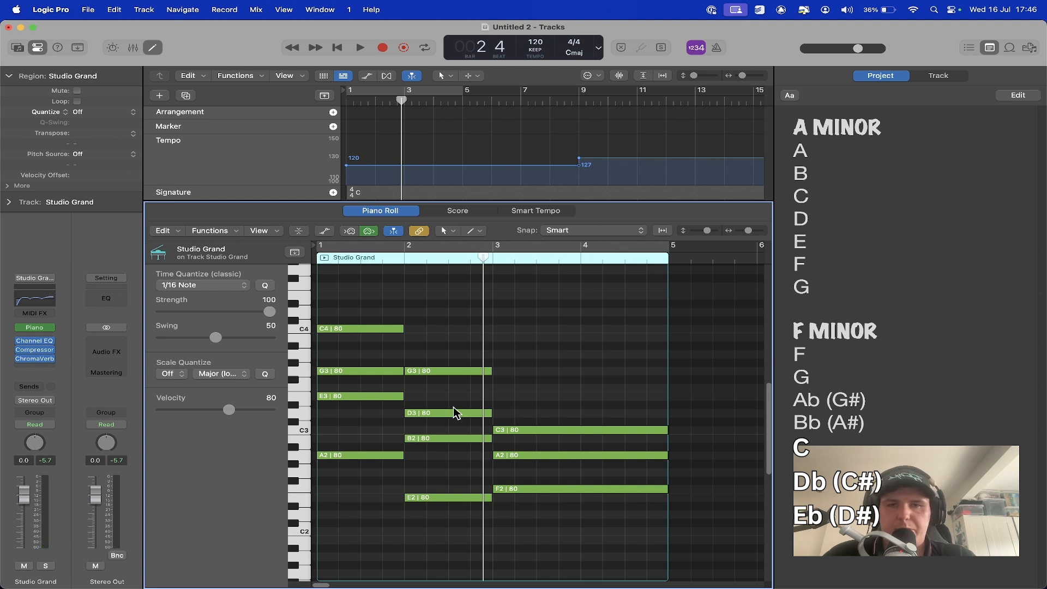
{"action": "left_click", "coordinate": [497, 397]}
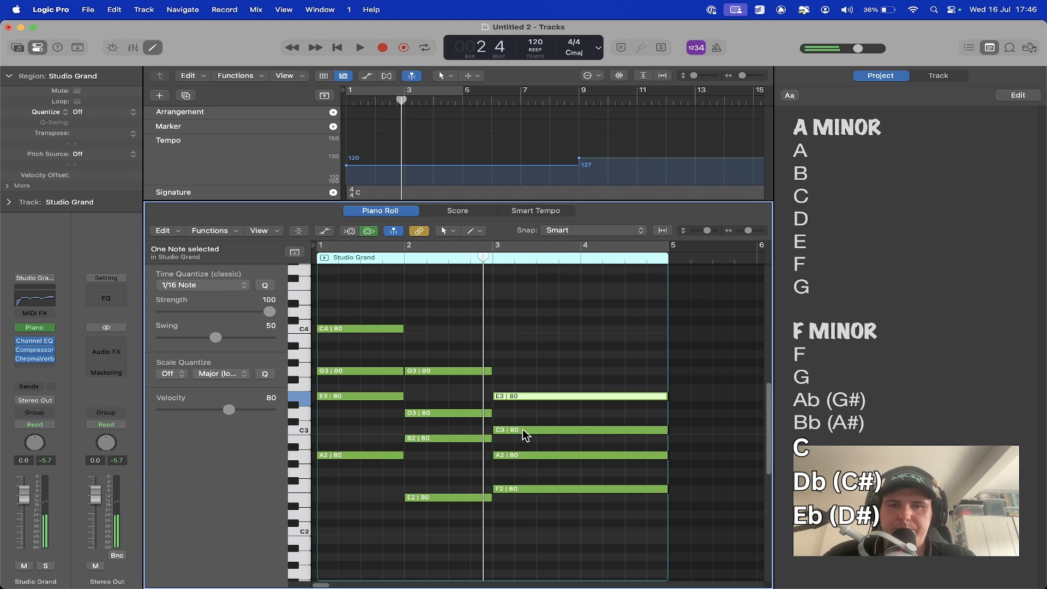
Raise the A2 in the bars 3–4 chord an octave to A3
{"action": "left_click", "coordinate": [525, 457]}
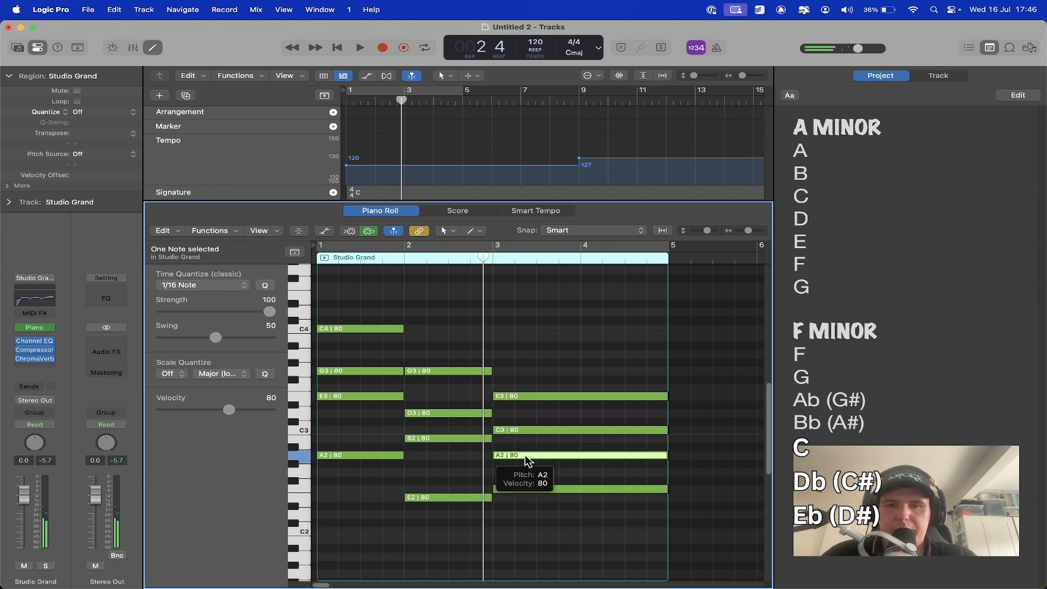
{"action": "key", "text": "shift+alt+Up"}
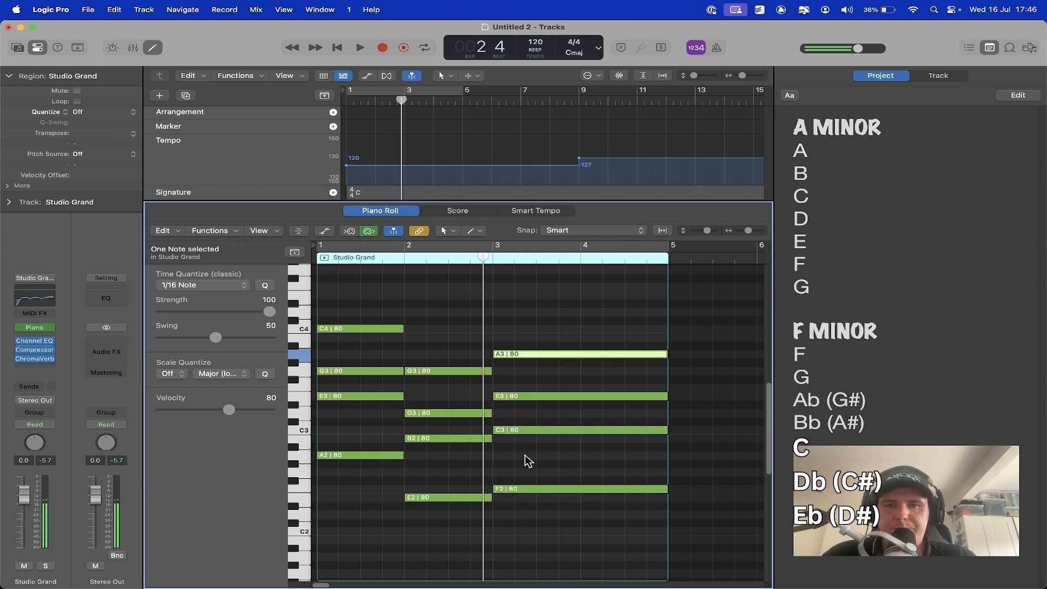
{"action": "left_click", "coordinate": [574, 315]}
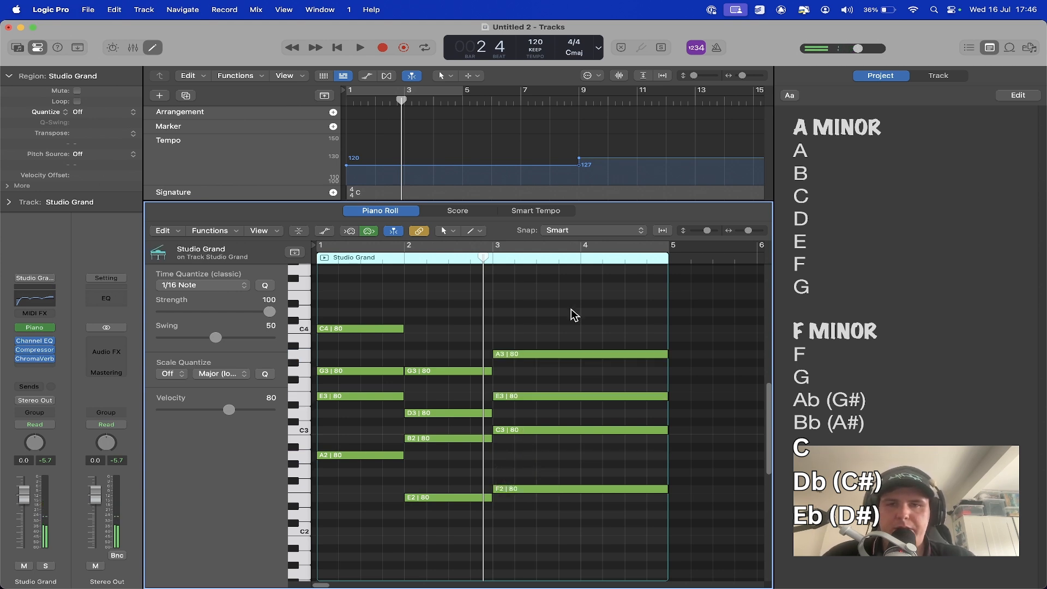
Enable cycle playback across bars 1–4 and play the complete chord progression
{"action": "left_click", "coordinate": [583, 251]}
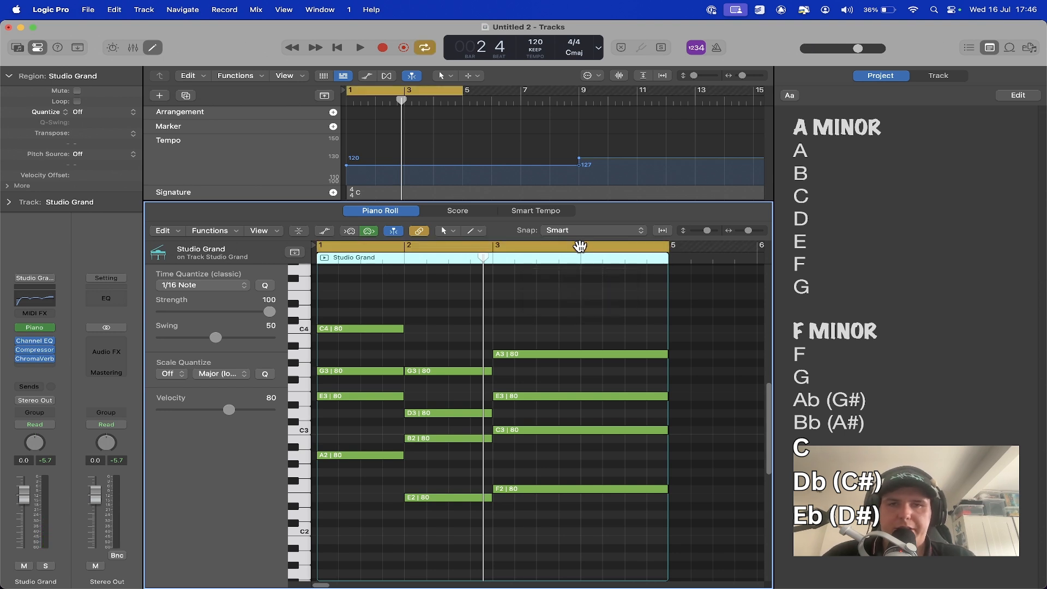
{"action": "key", "text": "space"}
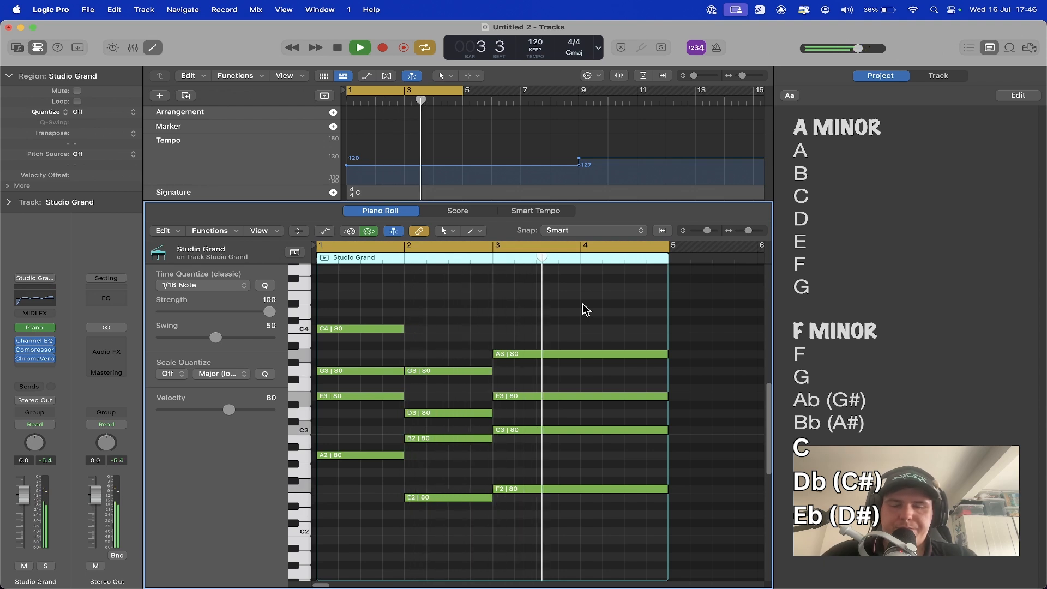
{"action": "key", "text": "space"}
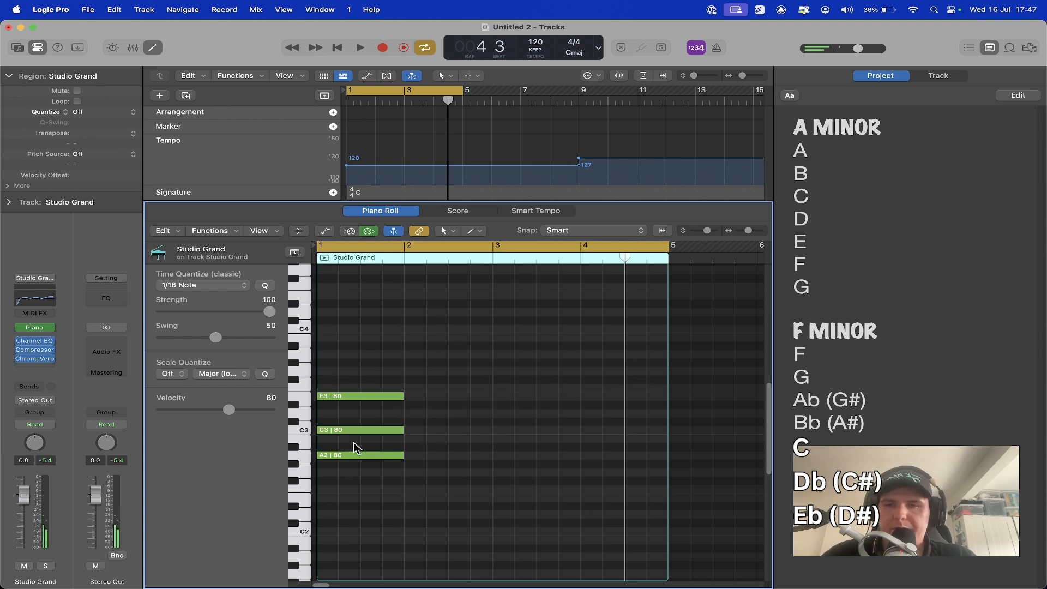
Play the A2–C3–E3 triad in bar 1 and duplicate it into bar 2
{"action": "key", "text": "space"}
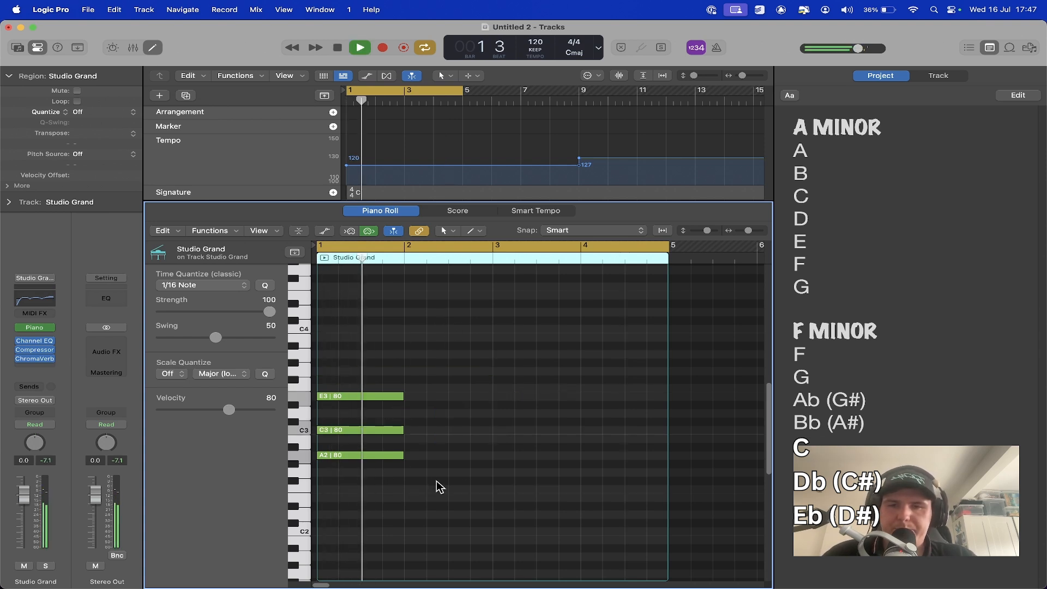
{"action": "key", "text": "space"}
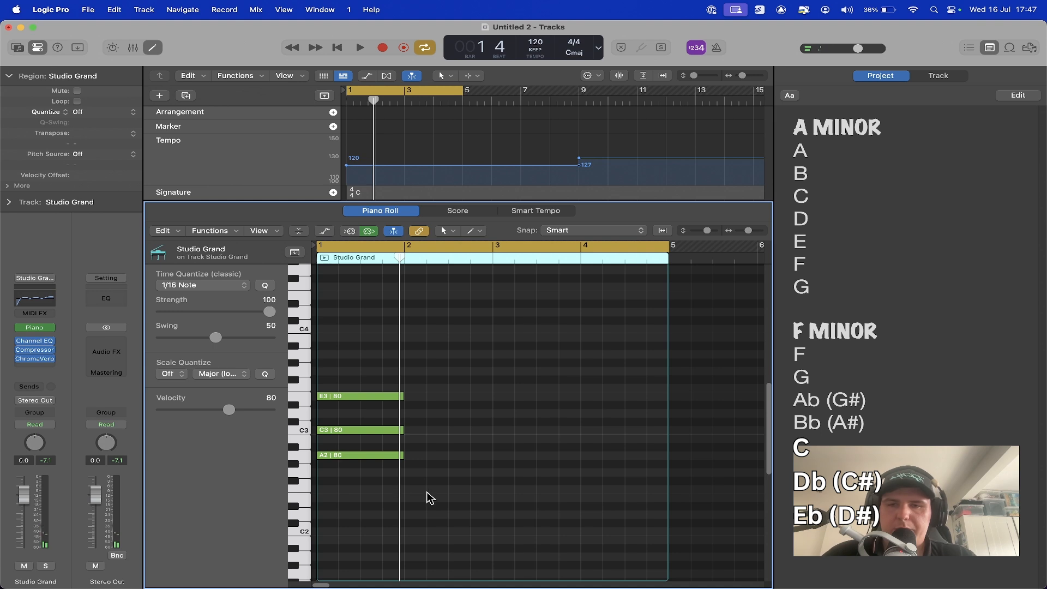
{"action": "left_click_drag", "start_coordinate": [425, 494], "coordinate": [443, 399]}
{"action": "left_click", "coordinate": [569, 400]}
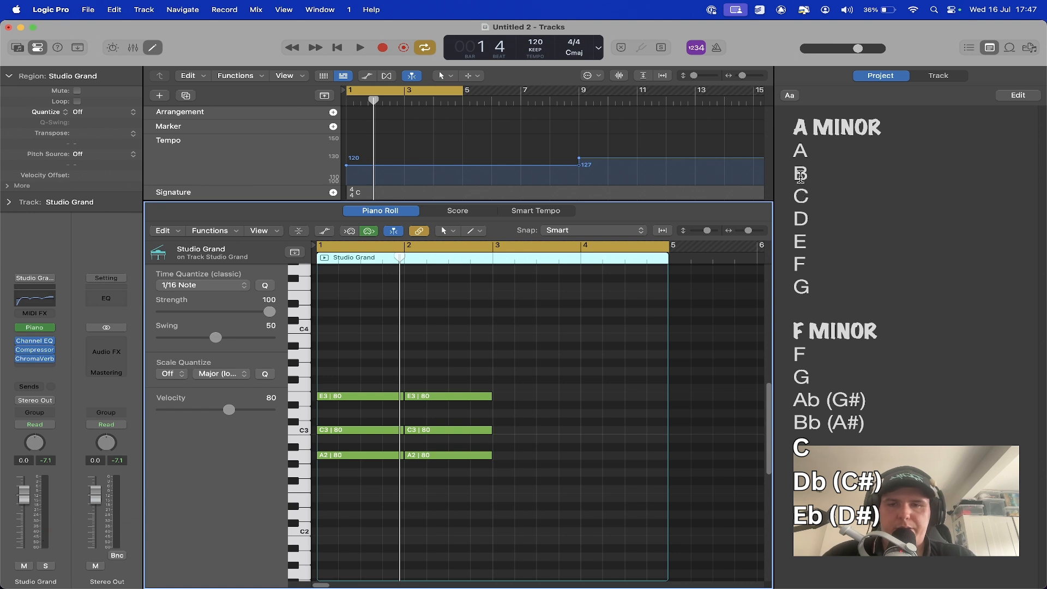
Lower the C3 of the bar 2 triad to B2 and play both chords
{"action": "left_click_drag", "start_coordinate": [451, 434], "coordinate": [452, 442]}
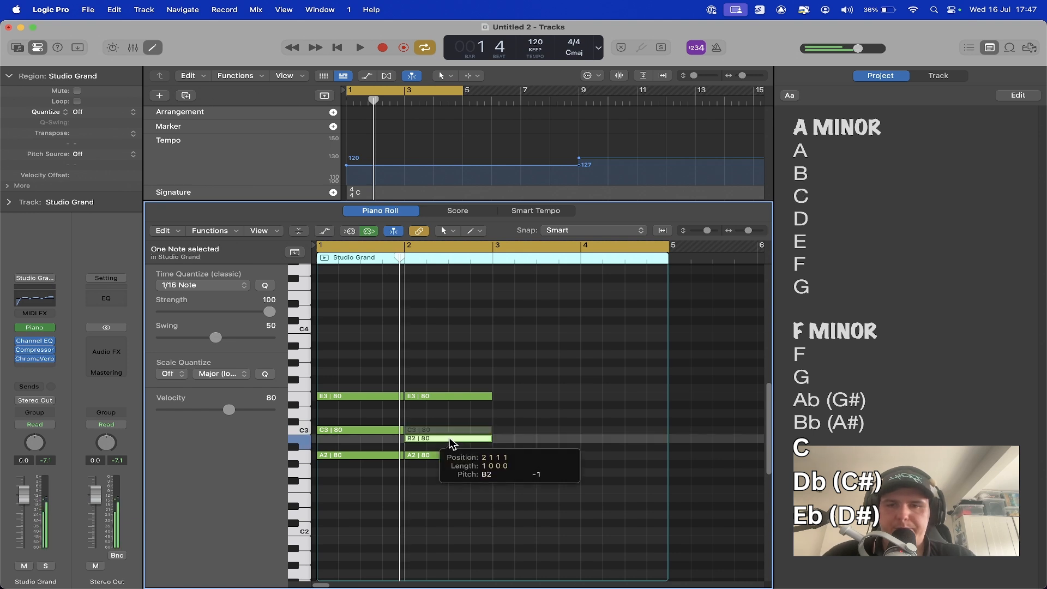
{"action": "key", "text": "space"}
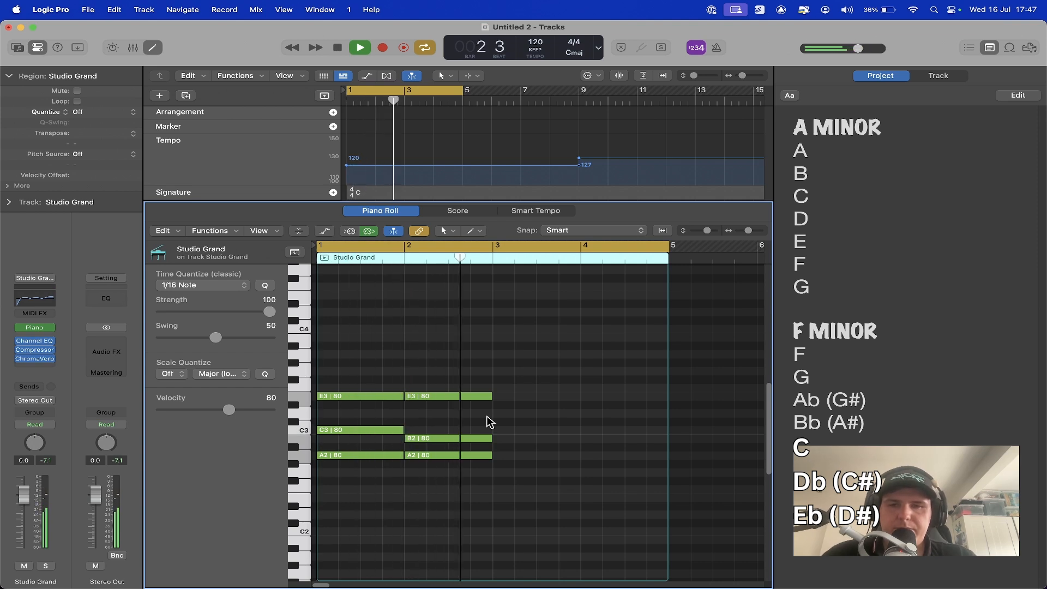
{"action": "key", "text": "space"}
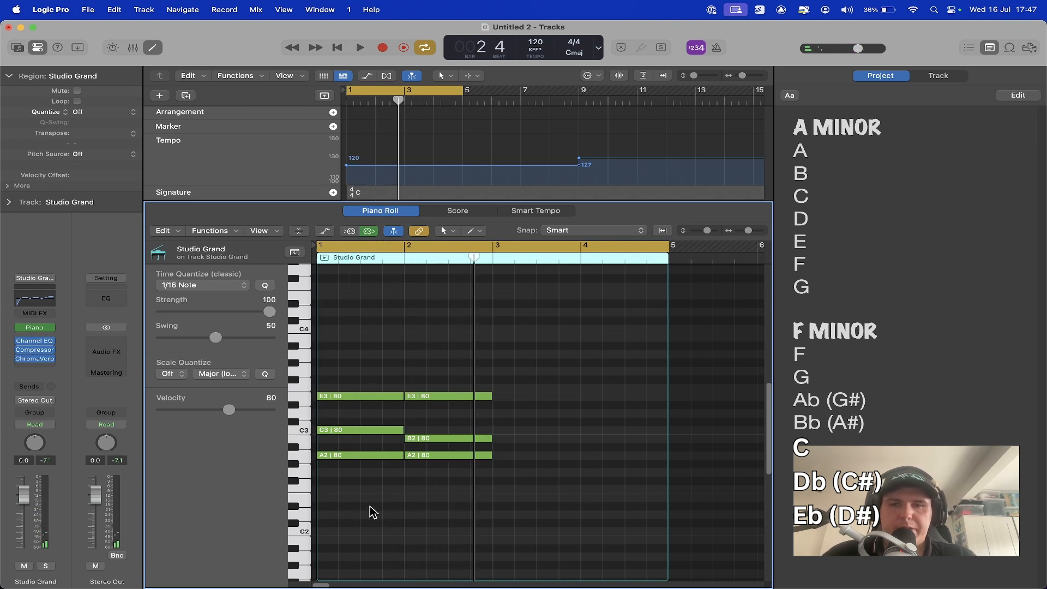
Copy the A2–C3–E3 triad into bars 3 and 4
{"action": "left_click_drag", "start_coordinate": [370, 506], "coordinate": [522, 394]}
{"action": "left_click", "coordinate": [580, 360]}
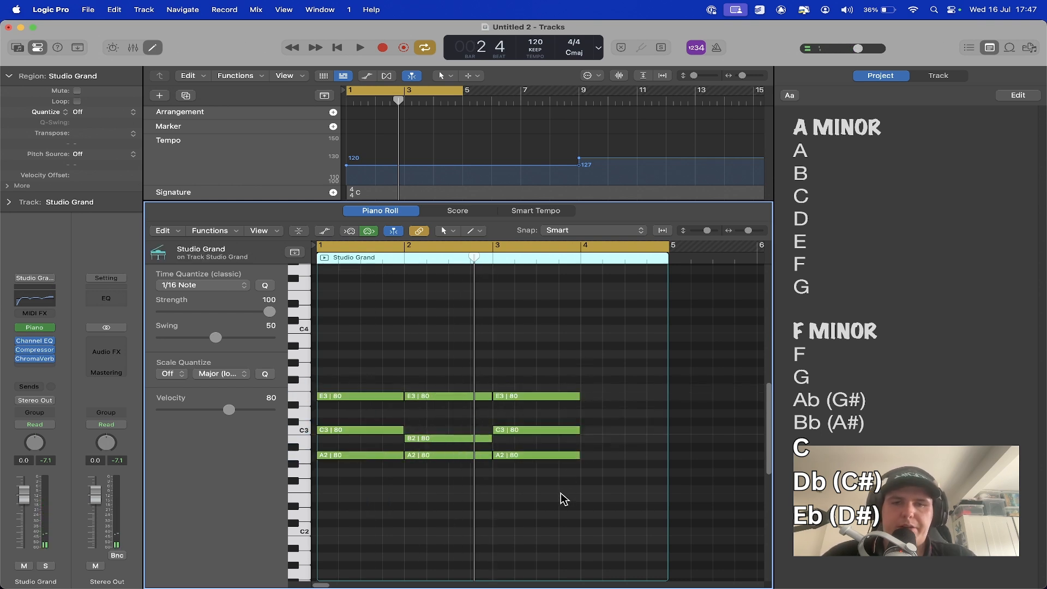
{"action": "left_click_drag", "start_coordinate": [560, 494], "coordinate": [621, 396]}
{"action": "left_click", "coordinate": [614, 414]}
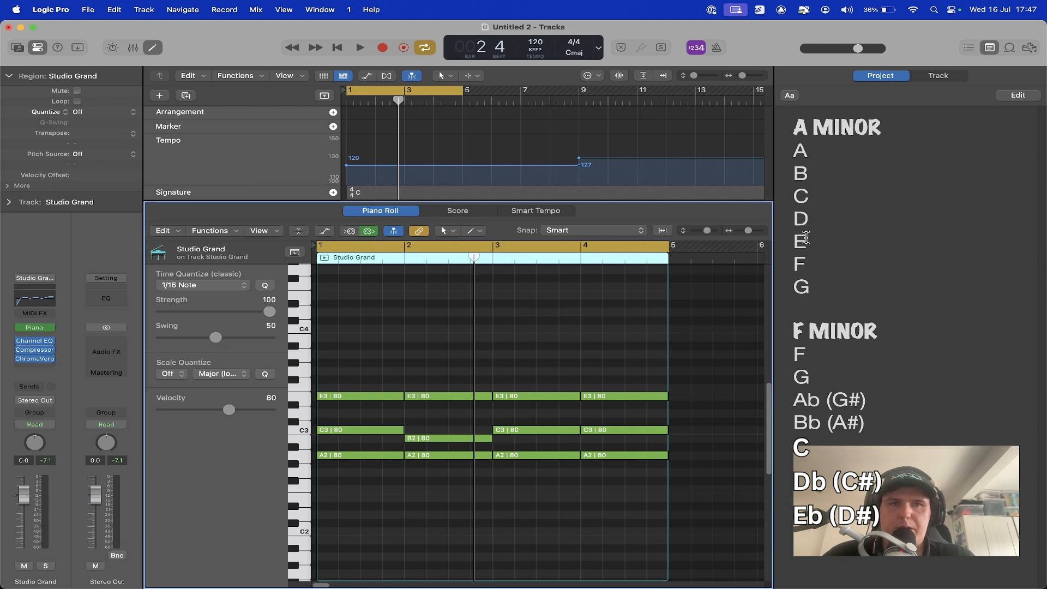
Raise the C3 of the bar 4 triad to D3 and play back the four bars
{"action": "left_click_drag", "start_coordinate": [598, 428], "coordinate": [597, 413]}
{"action": "key", "text": "space"}
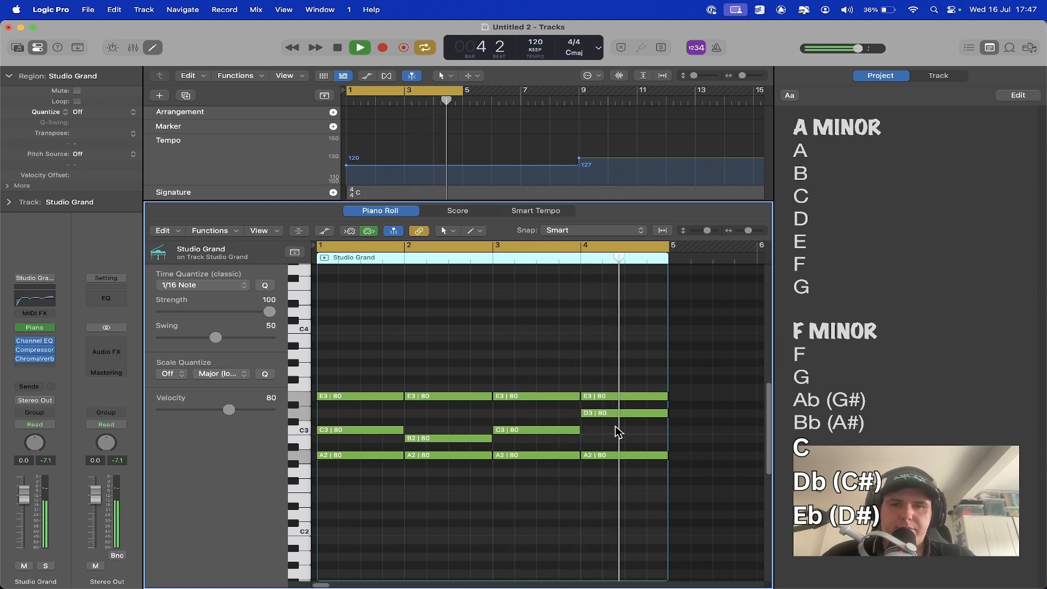
{"action": "key", "text": "space"}
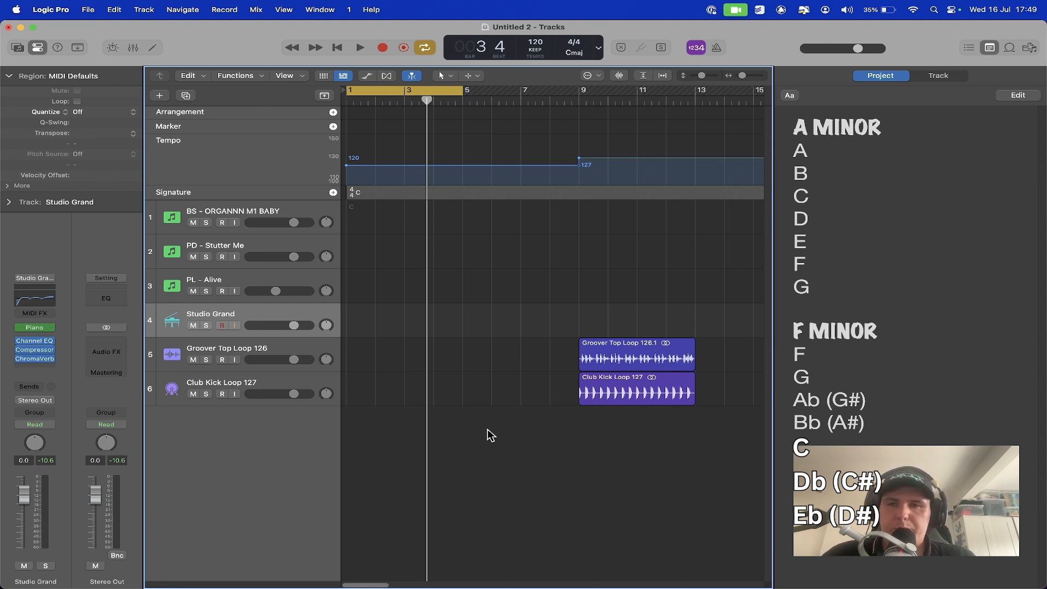
Create an empty four-bar MIDI region at bar 1 on the Studio Grand track and open it for note editing
{"action": "right_click", "coordinate": [354, 320]}
{"action": "left_click", "coordinate": [366, 325]}
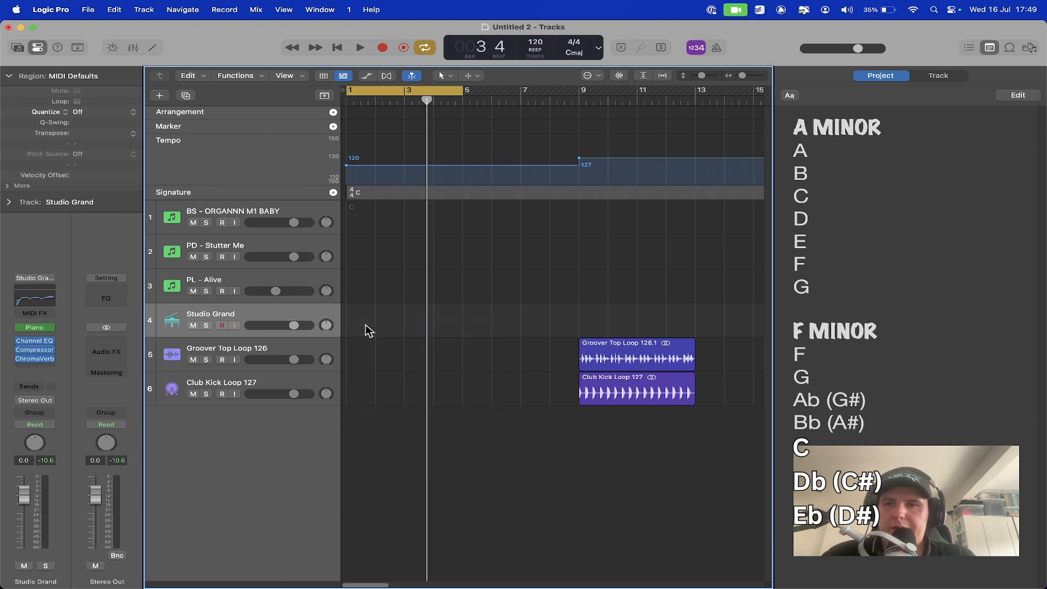
{"action": "left_click_drag", "start_coordinate": [378, 329], "coordinate": [450, 335]}
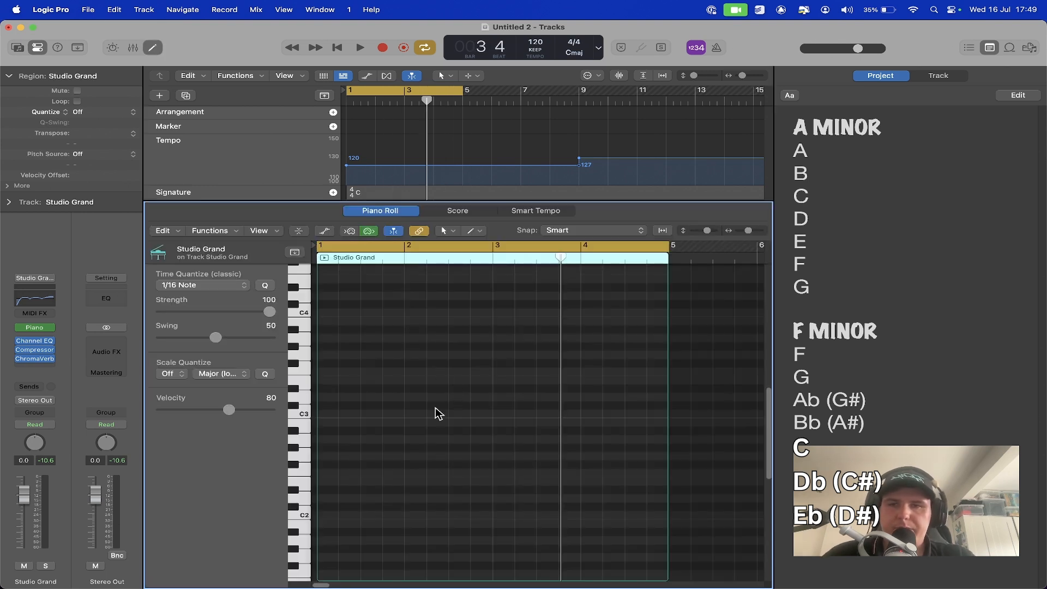
Add the root notes: one-bar F3 in bar 1, one-bar C3 in bar 2 and C#3 across bars 3 and 4
{"action": "left_click", "coordinate": [349, 373]}
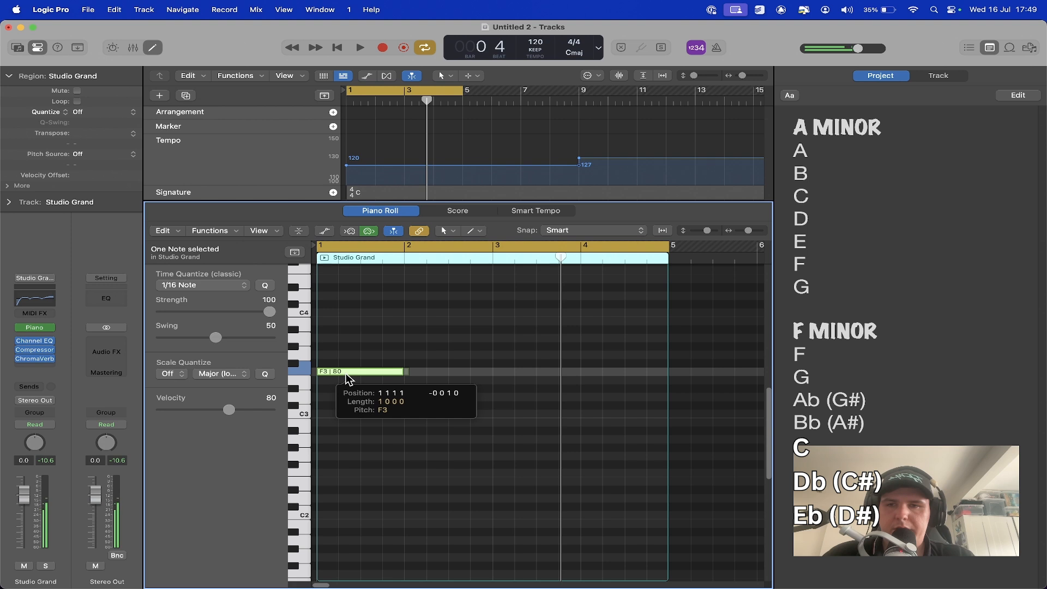
{"action": "left_click", "coordinate": [447, 465]}
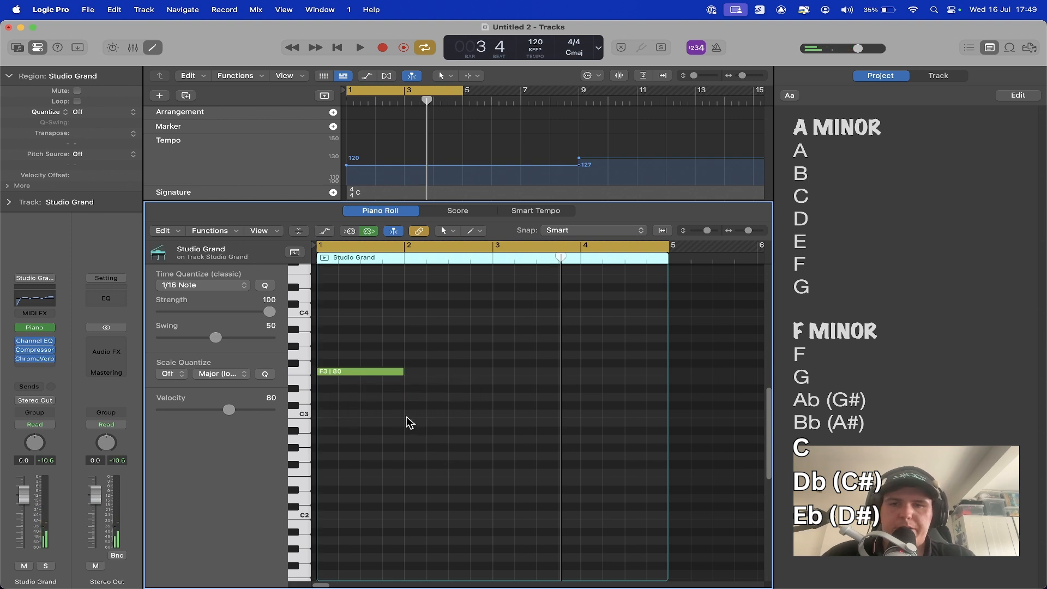
{"action": "left_click", "coordinate": [407, 415]}
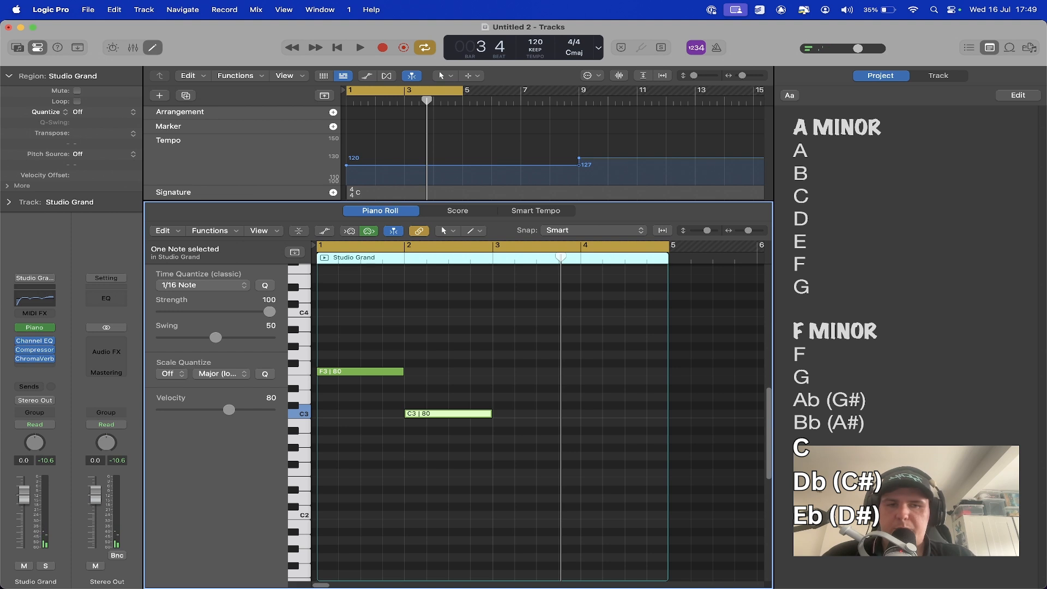
{"action": "left_click", "coordinate": [507, 420]}
{"action": "left_click", "coordinate": [495, 405]}
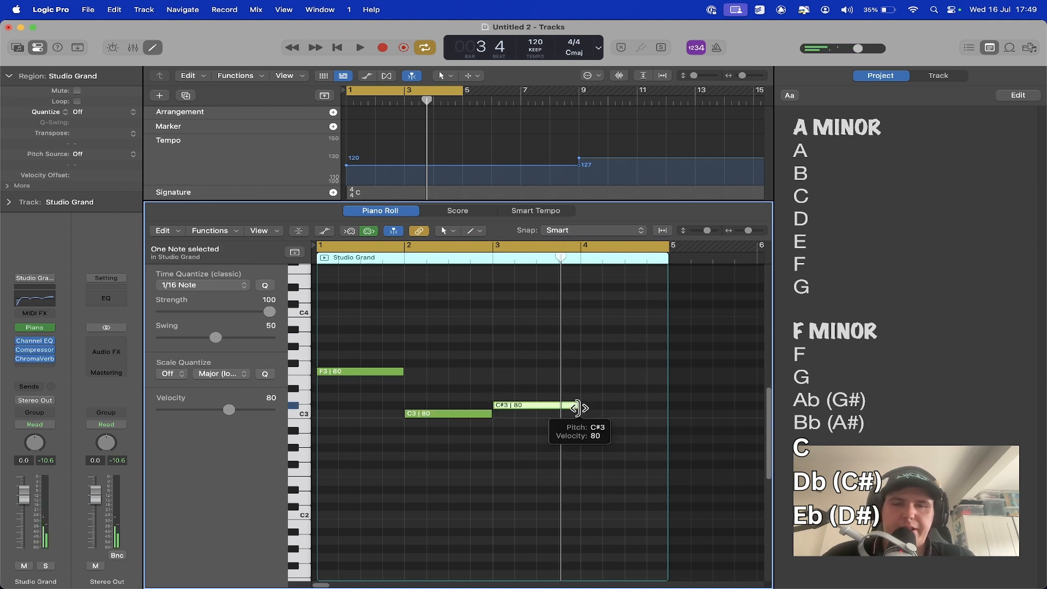
{"action": "left_click_drag", "start_coordinate": [577, 408], "coordinate": [668, 407]}
{"action": "left_click", "coordinate": [370, 372]}
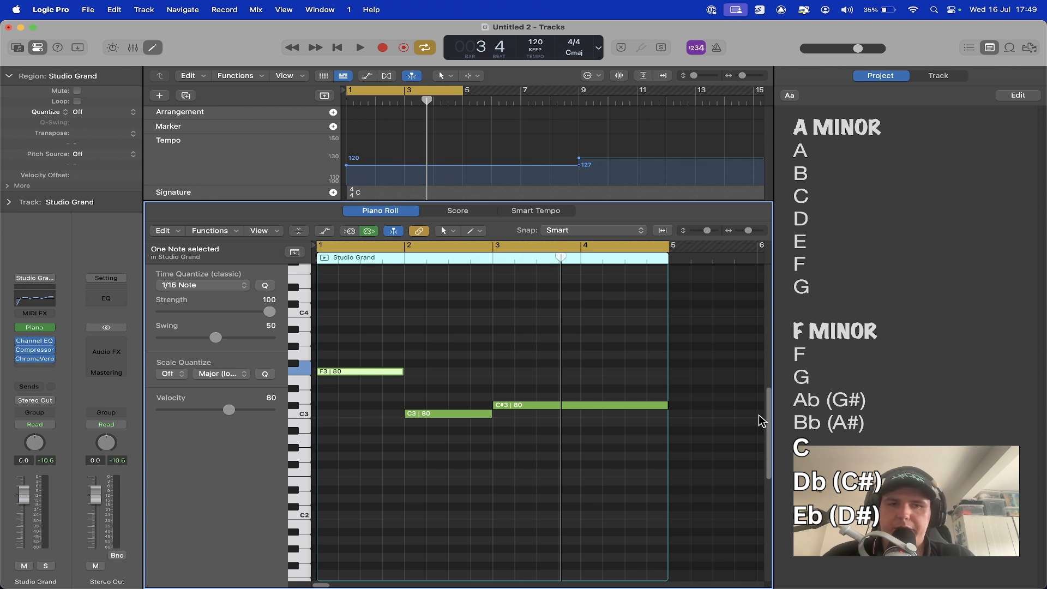
{"action": "left_click", "coordinate": [686, 411]}
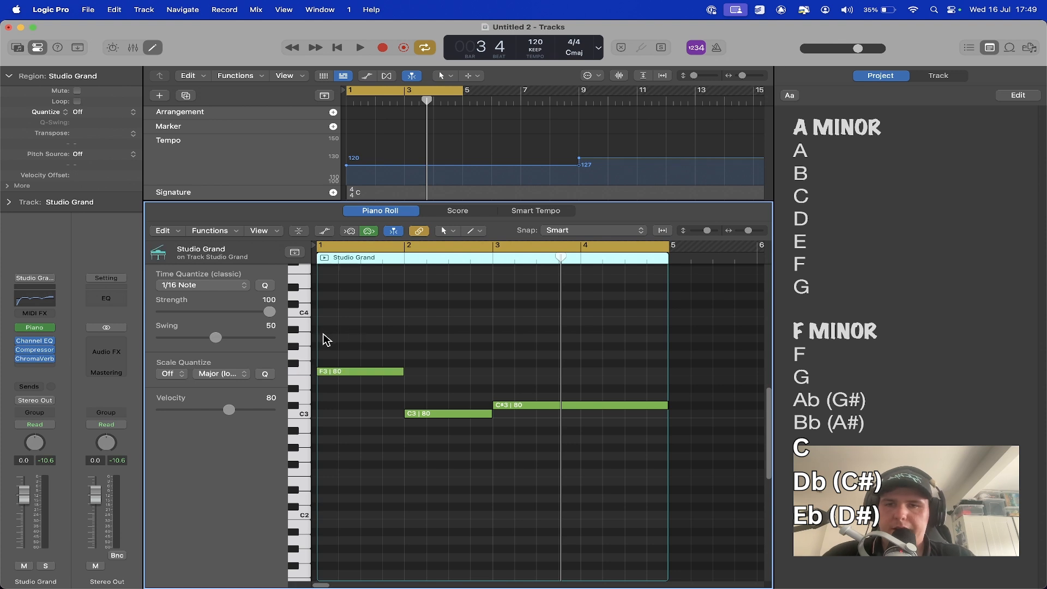
Stack one-bar G#3, C4 and D#4 notes above the F3 root in bar 1
{"action": "left_click", "coordinate": [321, 337], "text": "super"}
{"action": "left_click_drag", "start_coordinate": [345, 337], "coordinate": [339, 349]}
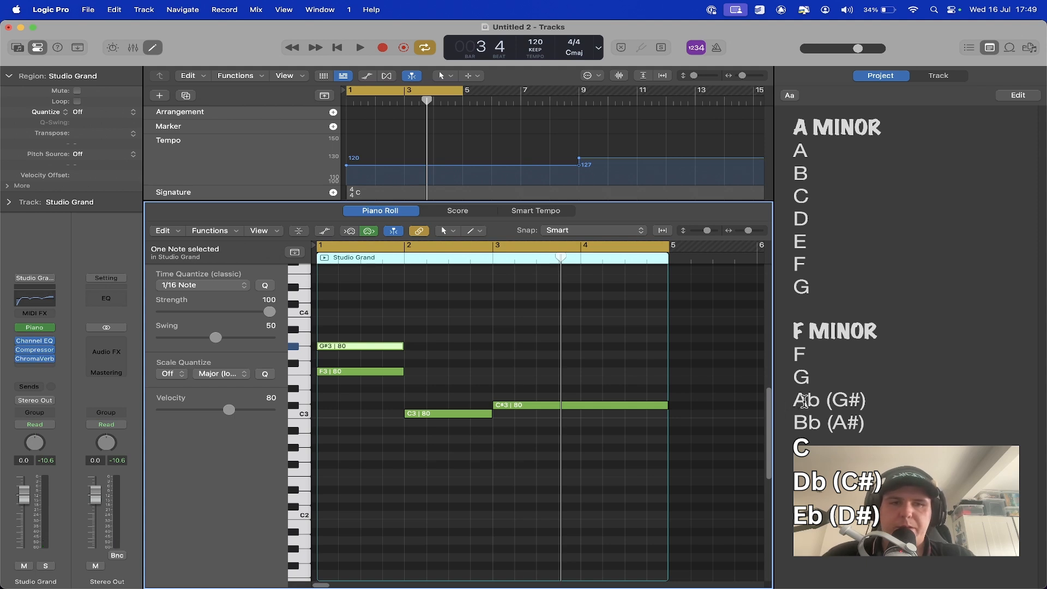
{"action": "scroll", "coordinate": [560, 352], "scroll_direction": "up", "scroll_amount": 3}
{"action": "left_click", "coordinate": [446, 374]}
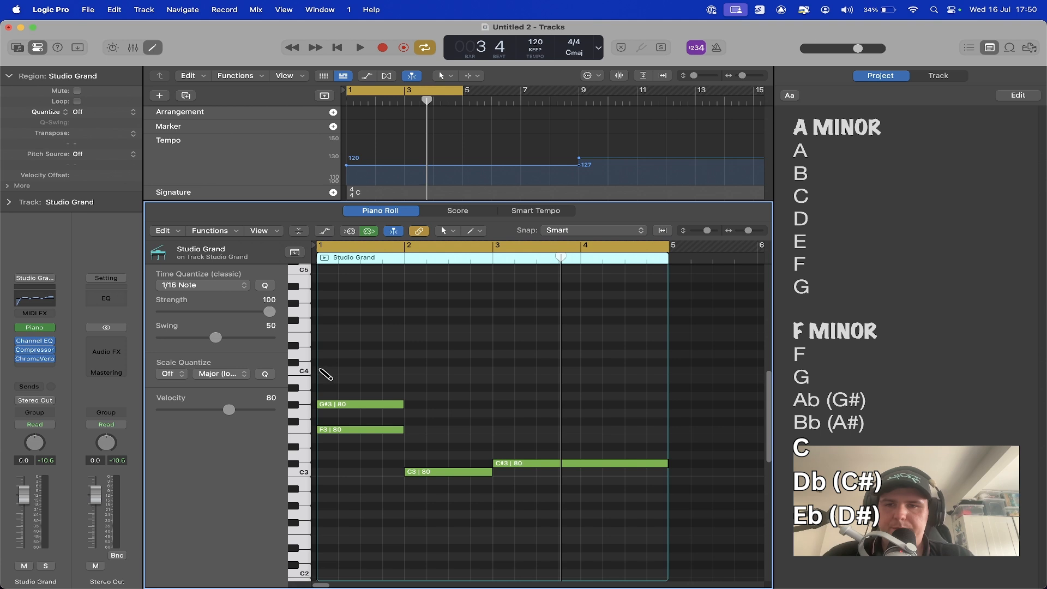
{"action": "left_click", "coordinate": [351, 370], "text": "super"}
{"action": "left_click", "coordinate": [364, 382]}
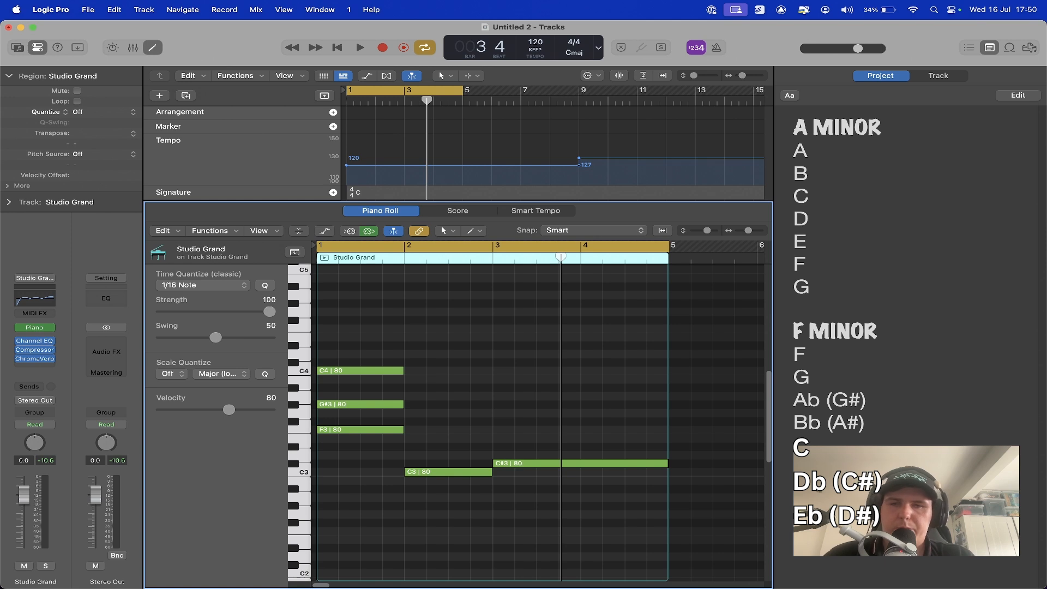
{"action": "left_click", "coordinate": [321, 345]}
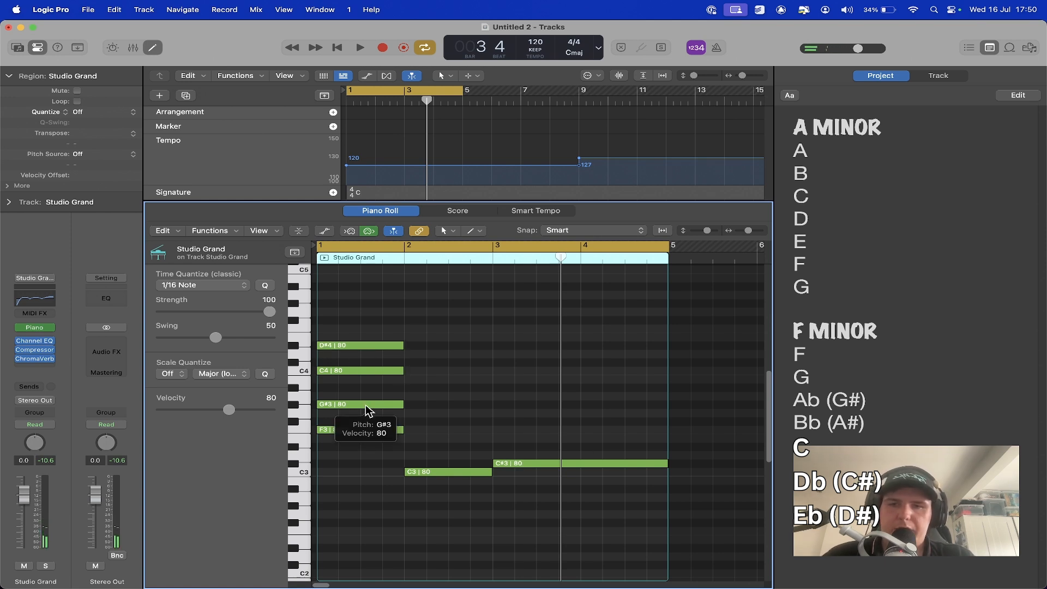
Raise the G#3 in the bar 1 chord an octave to G#4
{"action": "left_click", "coordinate": [366, 406]}
{"action": "key", "text": "alt+shift+Up"}
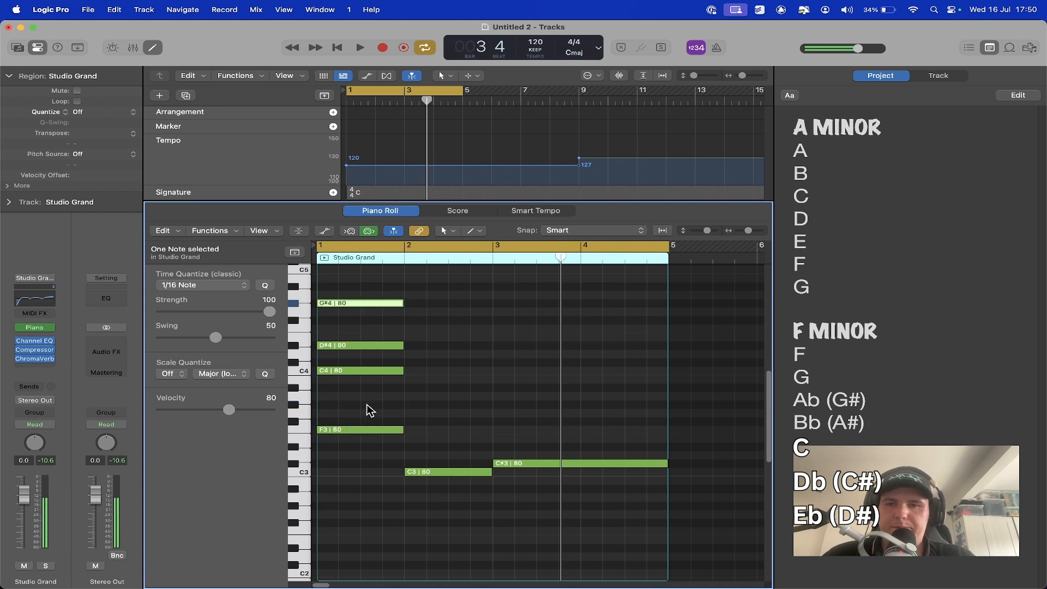
{"action": "left_click", "coordinate": [514, 399]}
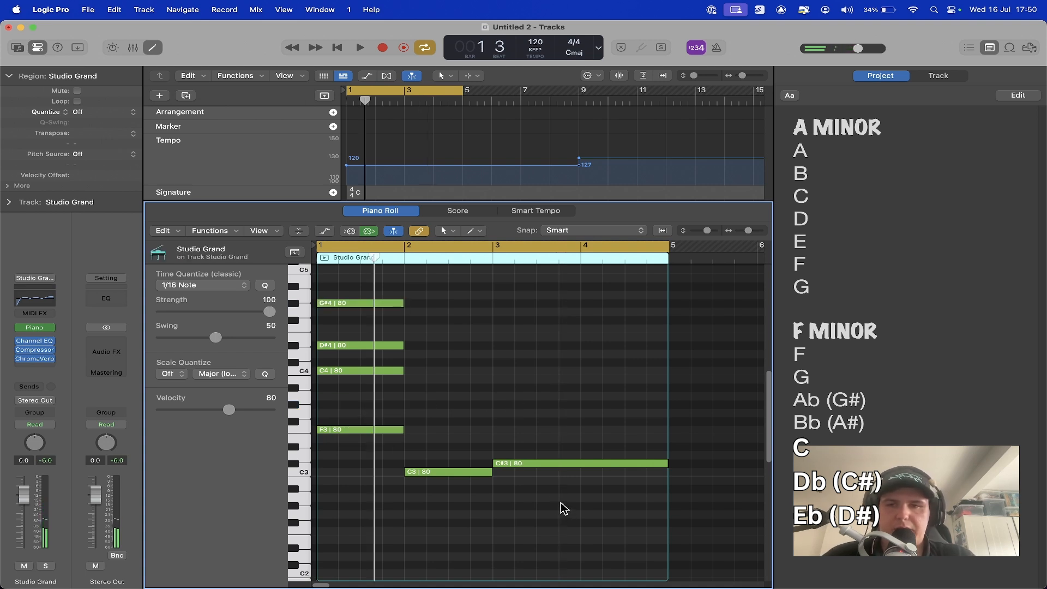
Transpose all the notes in the region down one octave and play the bar 1 chord
{"action": "left_click_drag", "start_coordinate": [561, 504], "coordinate": [335, 249]}
{"action": "key", "text": "space"}
{"action": "key", "text": "alt+shift+Down"}
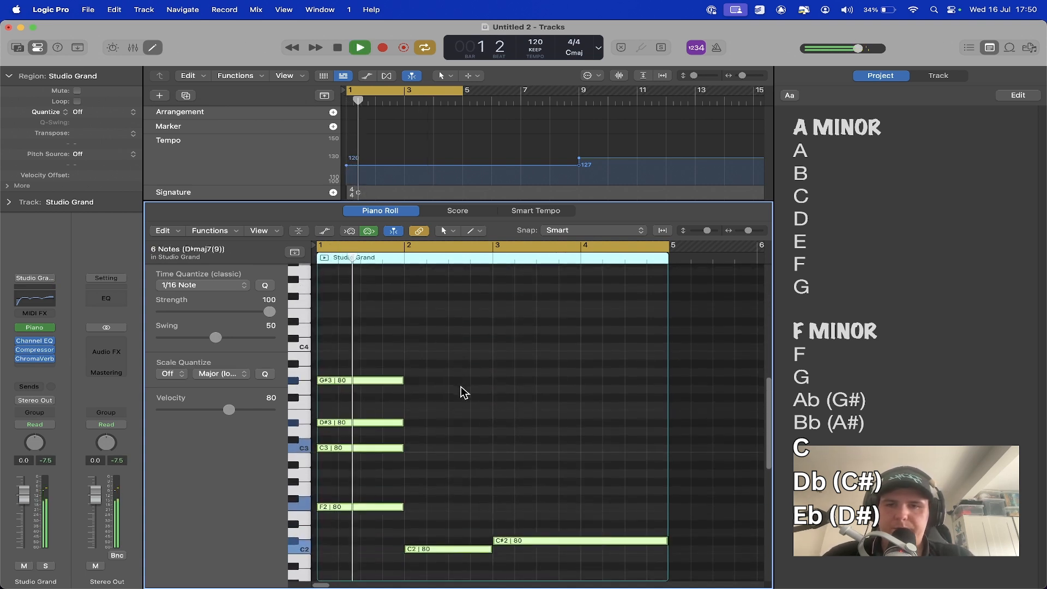
{"action": "left_click", "coordinate": [460, 386]}
{"action": "scroll", "coordinate": [460, 386], "scroll_direction": "down", "scroll_amount": 4}
{"action": "key", "text": "space"}
{"action": "scroll", "coordinate": [460, 386], "scroll_direction": "up", "scroll_amount": 2}
Stack one-bar D#2, G2 and A#2 notes above the C2 root in bar 2
{"action": "left_click", "coordinate": [436, 504]}
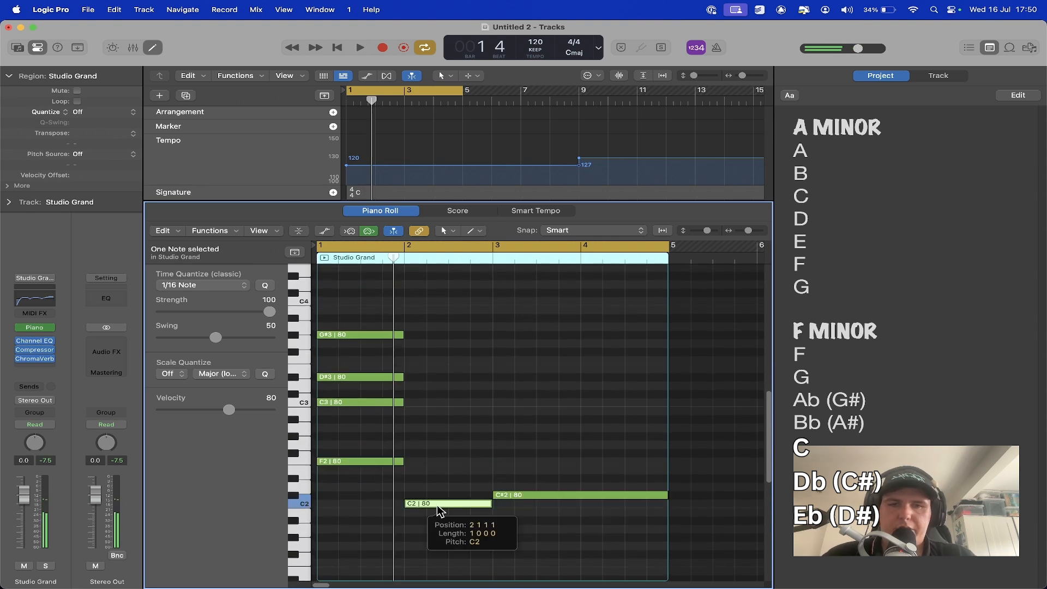
{"action": "left_click", "coordinate": [523, 458]}
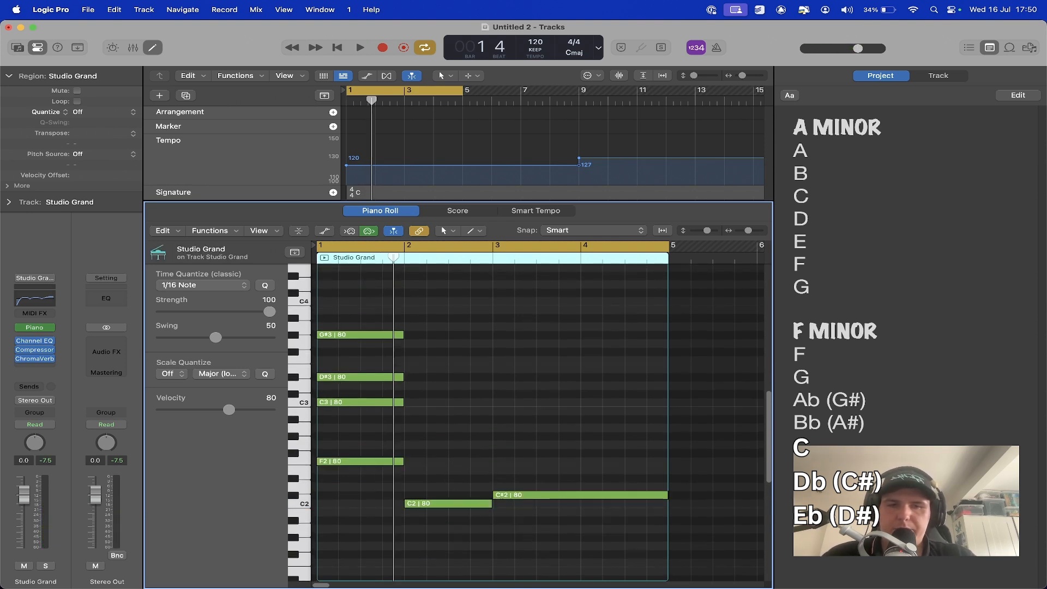
{"action": "left_click", "coordinate": [425, 505]}
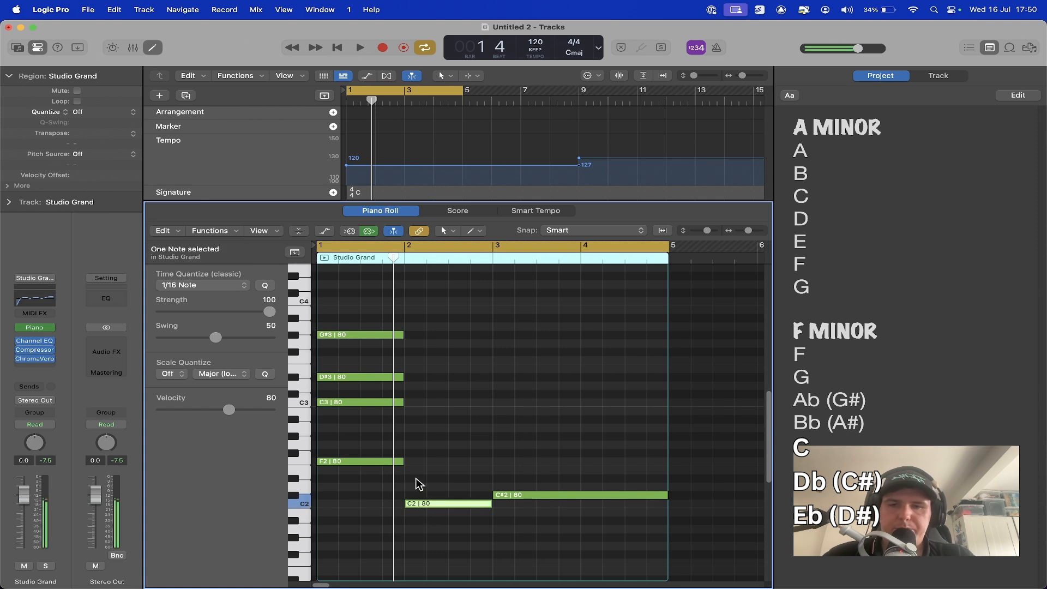
{"action": "left_click", "coordinate": [408, 479], "text": "super"}
{"action": "left_click", "coordinate": [429, 456]}
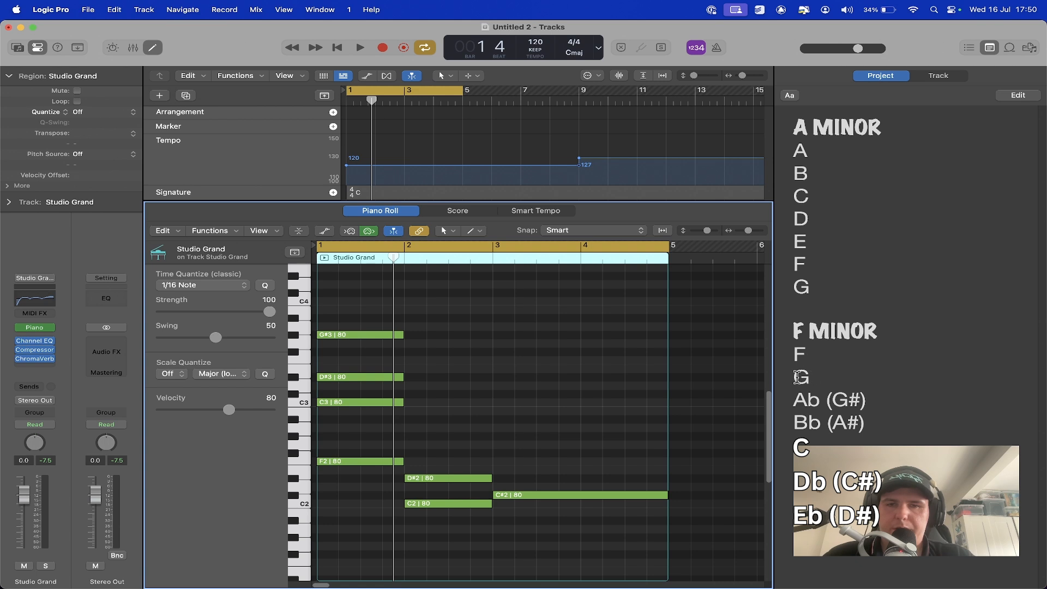
{"action": "left_click", "coordinate": [409, 445], "text": "super"}
{"action": "left_click", "coordinate": [522, 449]}
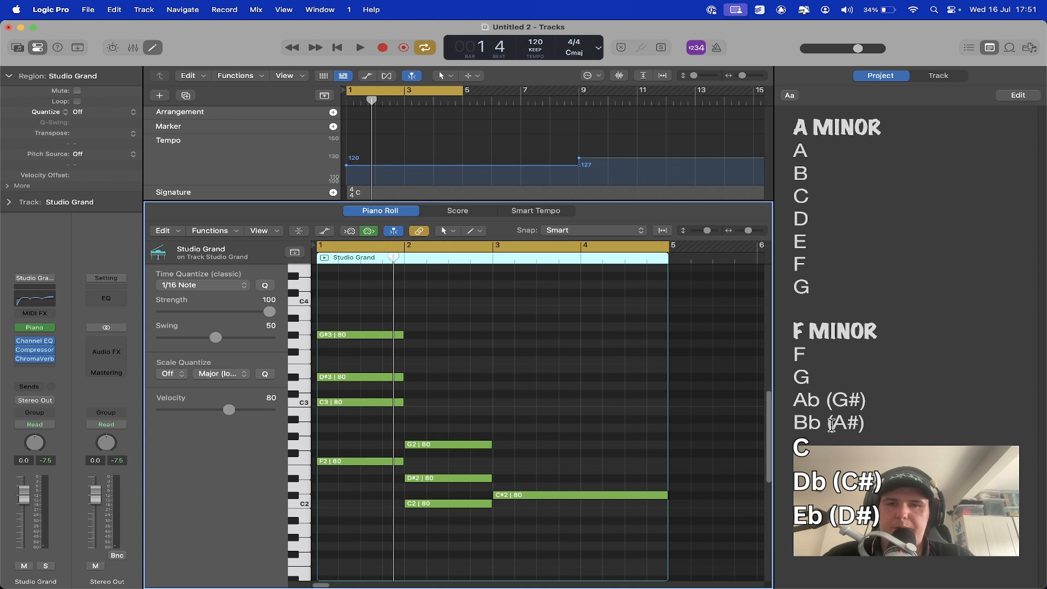
{"action": "left_click", "coordinate": [405, 420], "text": "super"}
{"action": "left_click", "coordinate": [483, 401]}
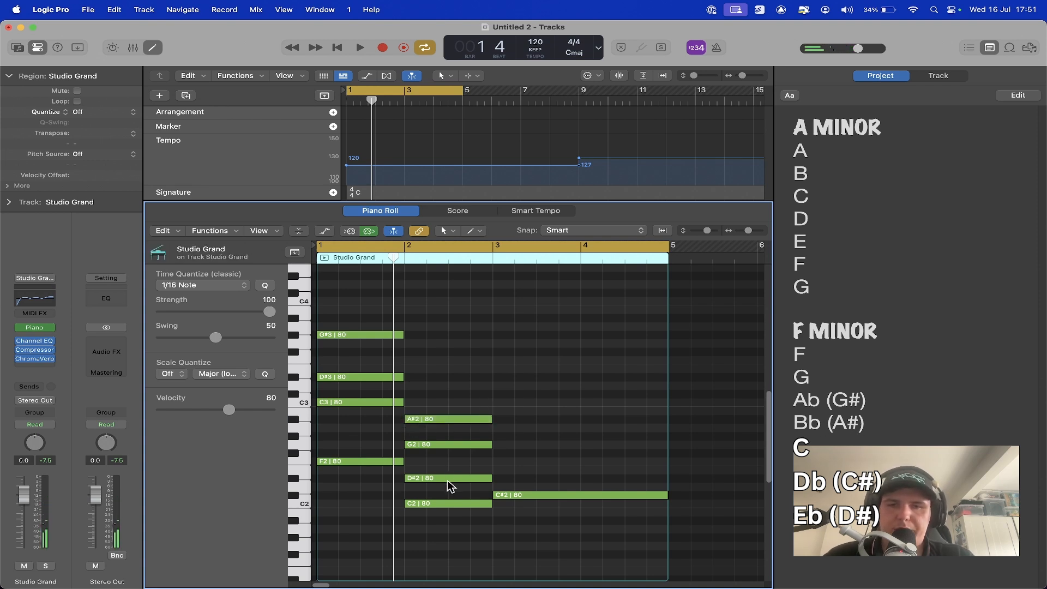
{"action": "mouse_move", "coordinate": [448, 482]}
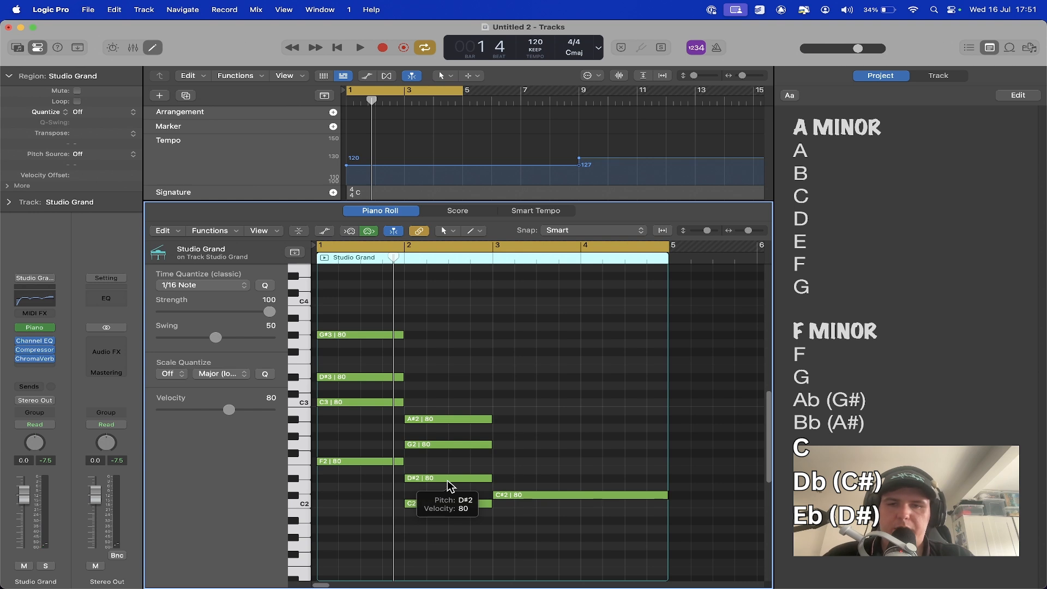
Raise the D#2 in the bar 2 chord an octave to D#3 and play the first two chords
{"action": "left_click", "coordinate": [447, 480]}
{"action": "left_click_drag", "start_coordinate": [447, 480], "coordinate": [447, 378]}
{"action": "left_click", "coordinate": [623, 378]}
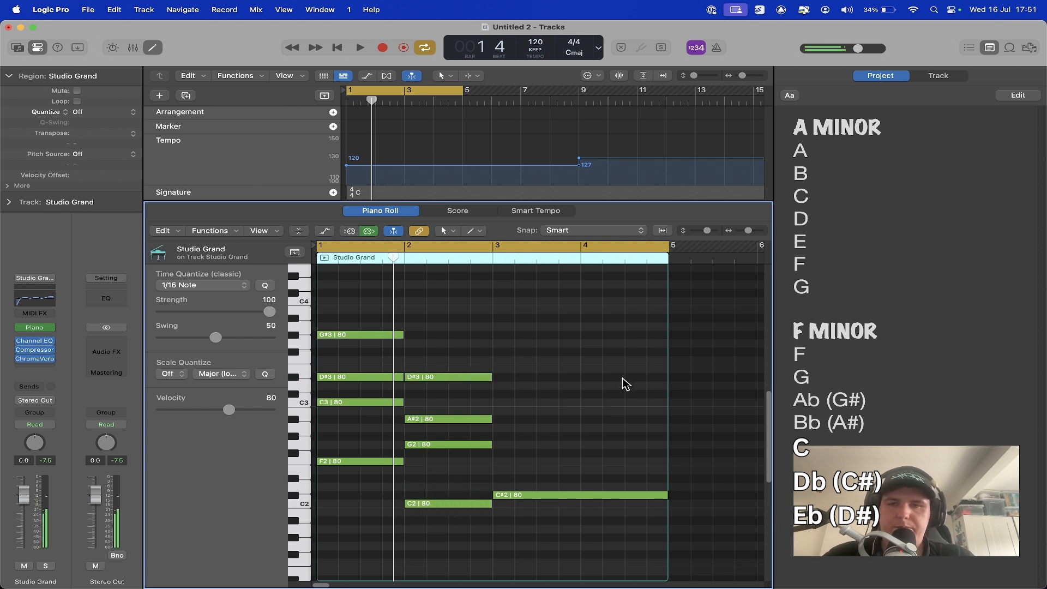
{"action": "key", "text": "space"}
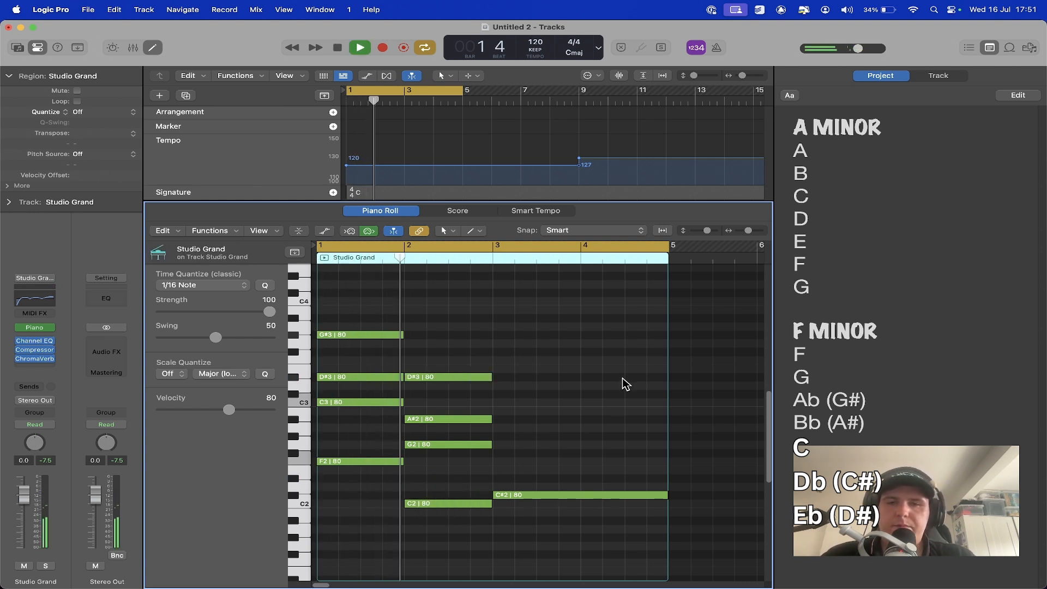
{"action": "key", "text": "space"}
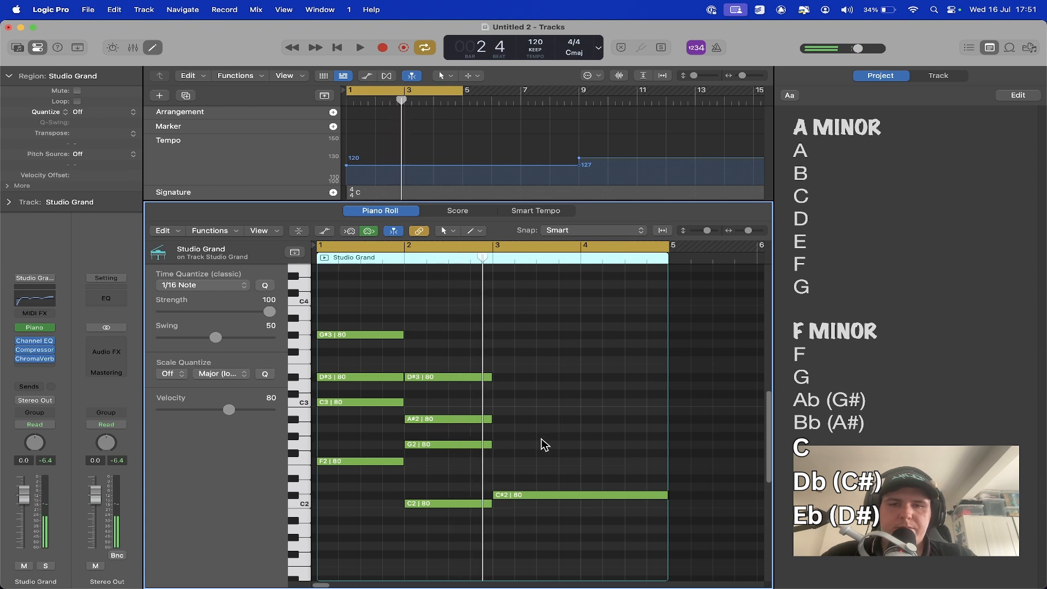
Stack two-bar F2, G#2 and C3 notes above the C#2 root in bars 3 and 4
{"action": "key", "text": "Right"}
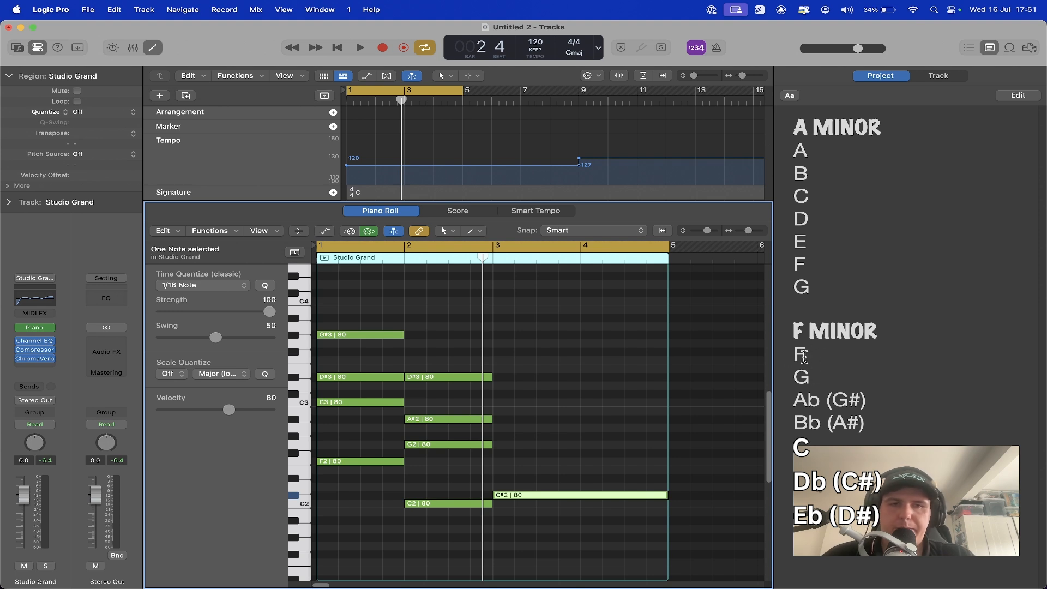
{"action": "left_click", "coordinate": [512, 480]}
{"action": "left_click", "coordinate": [497, 463], "text": "super"}
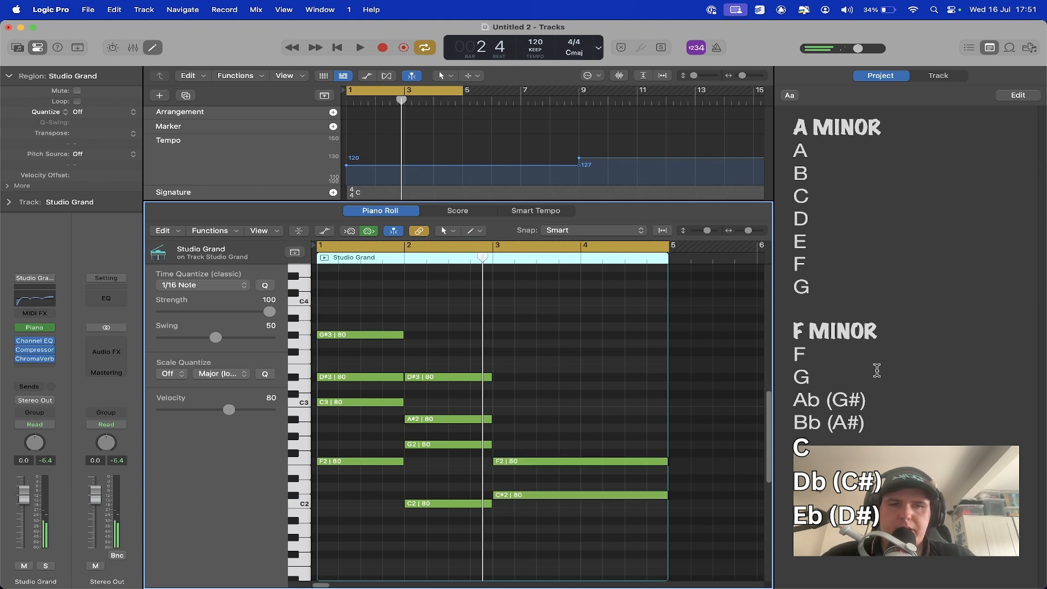
{"action": "left_click", "coordinate": [493, 436]}
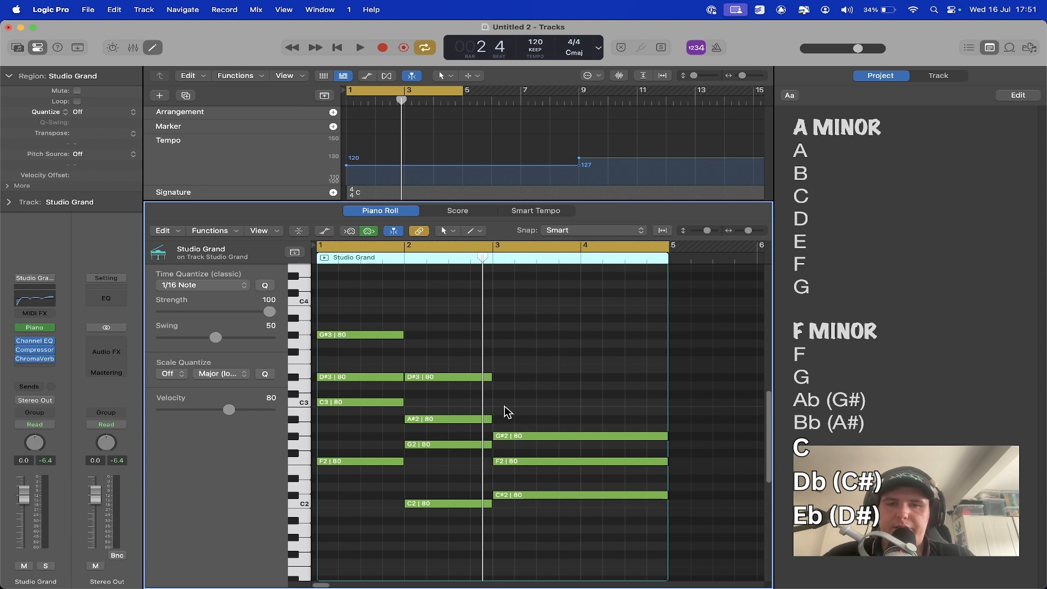
{"action": "left_click", "coordinate": [493, 402]}
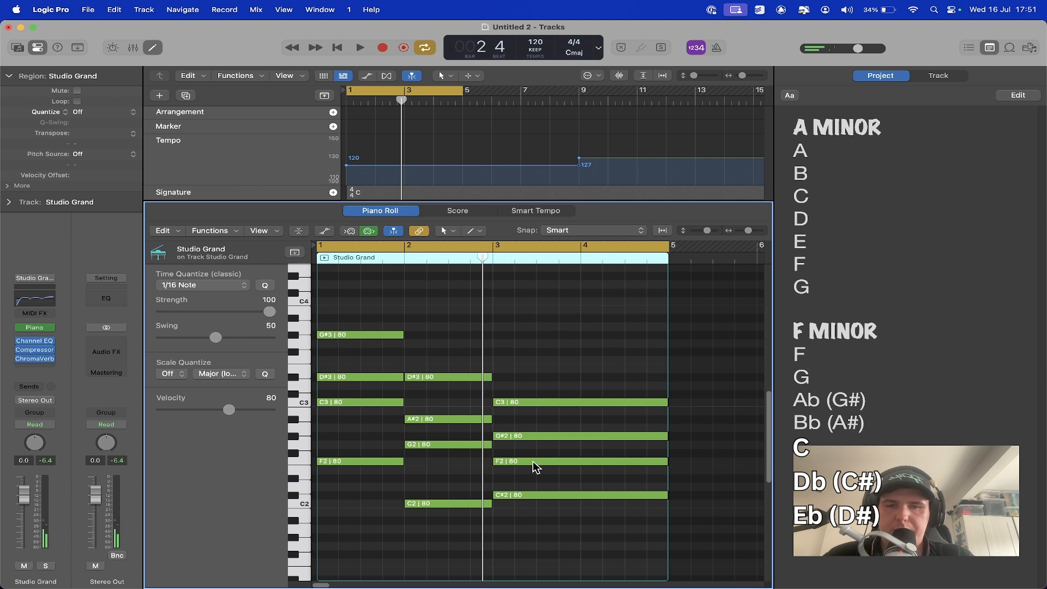
Raise the F2 in the bar 3 chord an octave to F3 and play the progression
{"action": "left_click", "coordinate": [532, 462]}
{"action": "key", "text": "alt+shift+Up"}
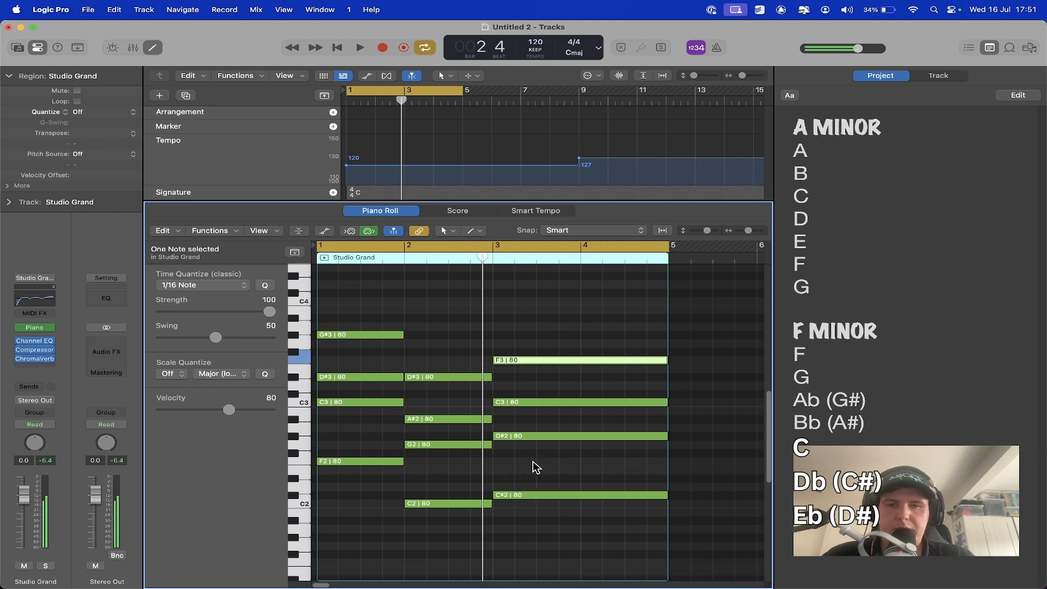
{"action": "left_click", "coordinate": [547, 343]}
{"action": "key", "text": "space"}
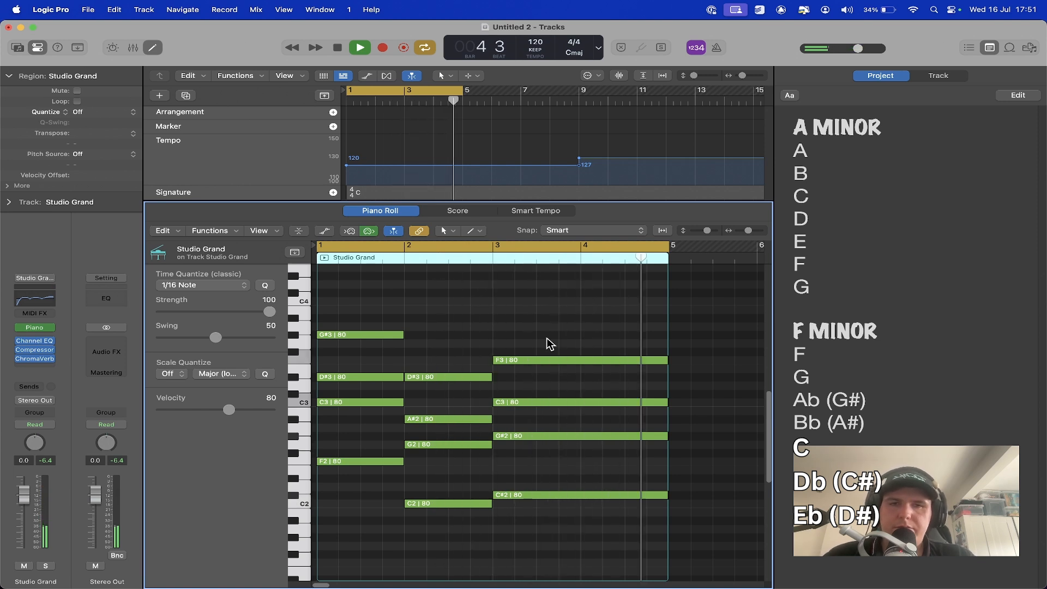
{"action": "key", "text": "space"}
Place the chord region on the PL - Alive track, view its Serum 2 plug-in and audition the chords
{"action": "key", "text": "p"}
{"action": "left_click", "coordinate": [237, 280]}
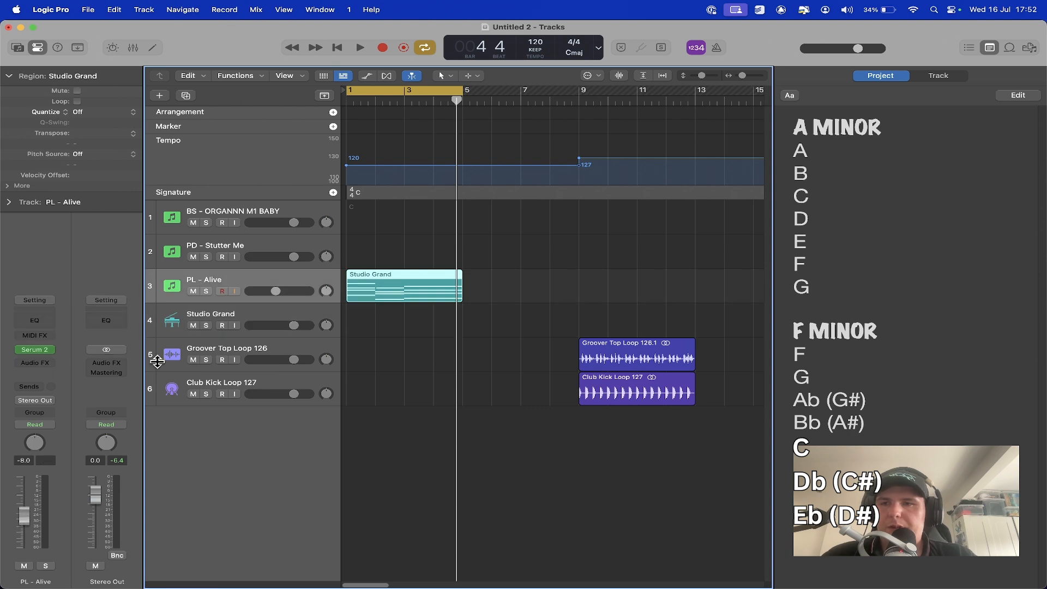
{"action": "left_click", "coordinate": [35, 349]}
{"action": "left_click_drag", "start_coordinate": [831, 168], "coordinate": [633, 110]}
{"action": "left_click", "coordinate": [138, 97]}
{"action": "left_click", "coordinate": [382, 362]}
{"action": "key", "text": "space"}
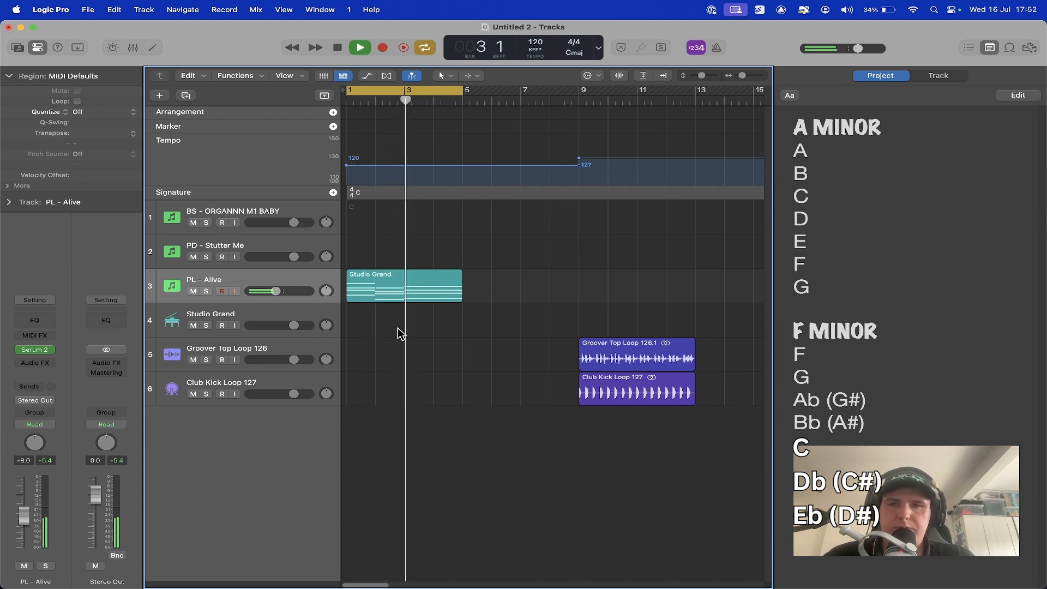
{"action": "key", "text": "space"}
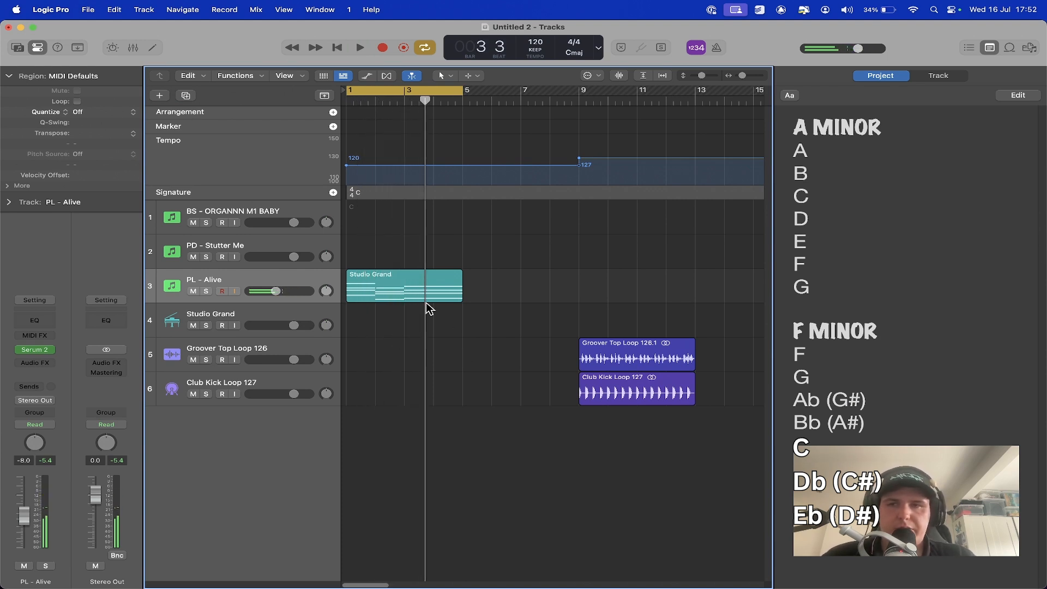
Move the chord region to the PD - Stutter Me track, audition it and turn off cycle playback
{"action": "left_click_drag", "start_coordinate": [420, 286], "coordinate": [416, 256]}
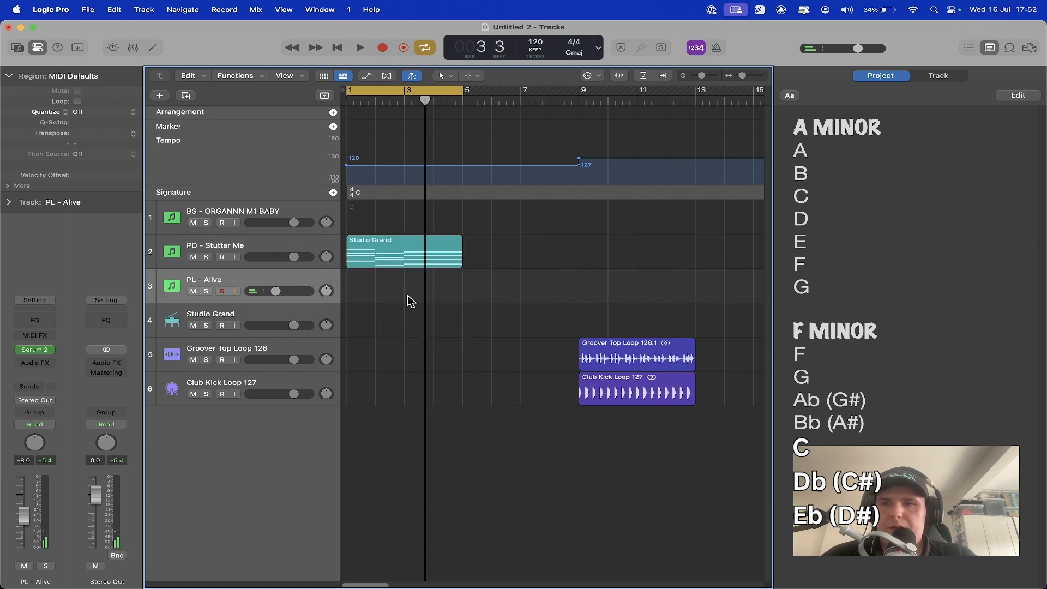
{"action": "left_click", "coordinate": [307, 243]}
{"action": "key", "text": "space"}
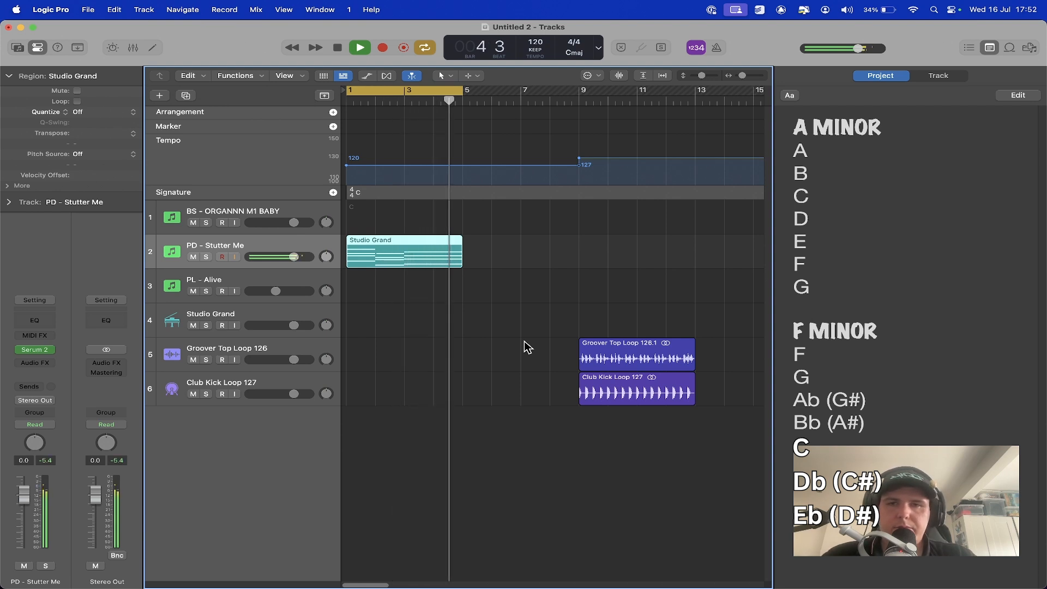
{"action": "key", "text": "space"}
{"action": "left_click", "coordinate": [445, 95]}
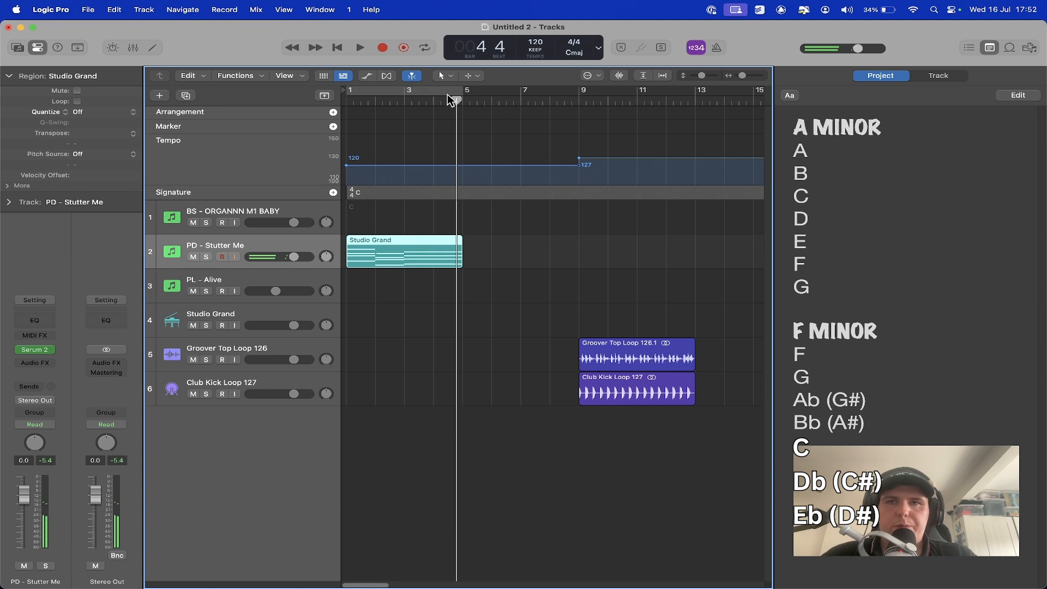
Create a MIDI region at bar 9 on the BS - ORGANNN M1 BABY track and extend it to bar 13
{"action": "scroll", "coordinate": [631, 264], "scroll_direction": "right", "scroll_amount": 2}
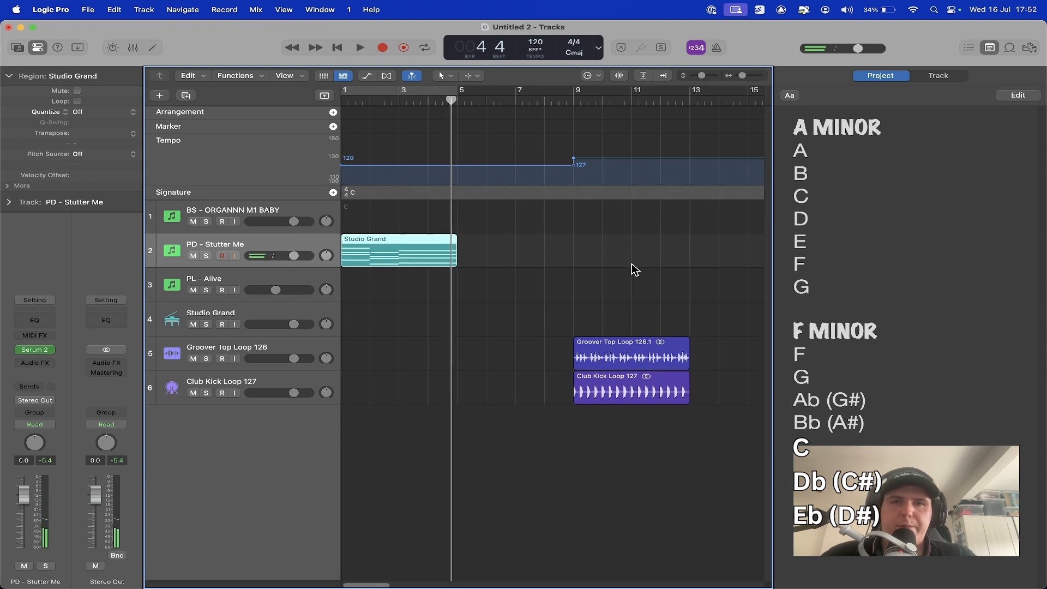
{"action": "left_click", "coordinate": [550, 256]}
{"action": "scroll", "coordinate": [472, 262], "scroll_direction": "right", "scroll_amount": 2}
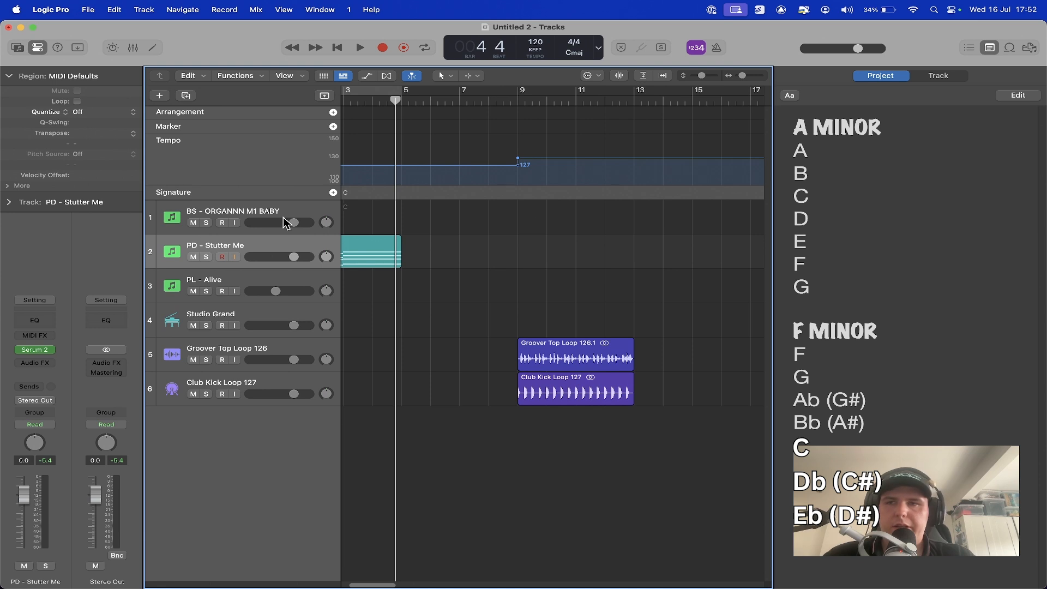
{"action": "left_click", "coordinate": [266, 214]}
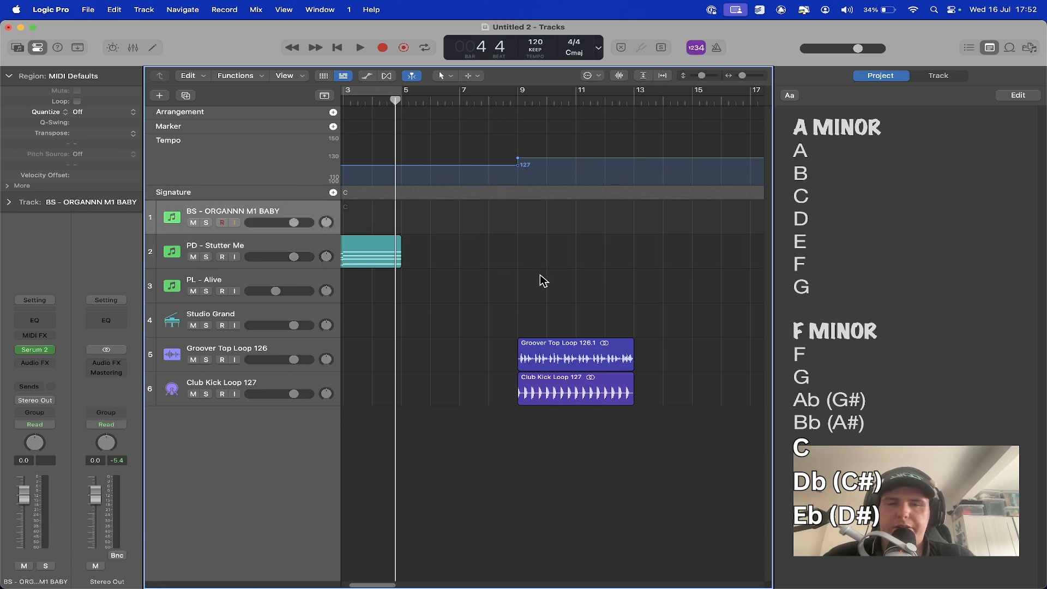
{"action": "right_click", "coordinate": [534, 218]}
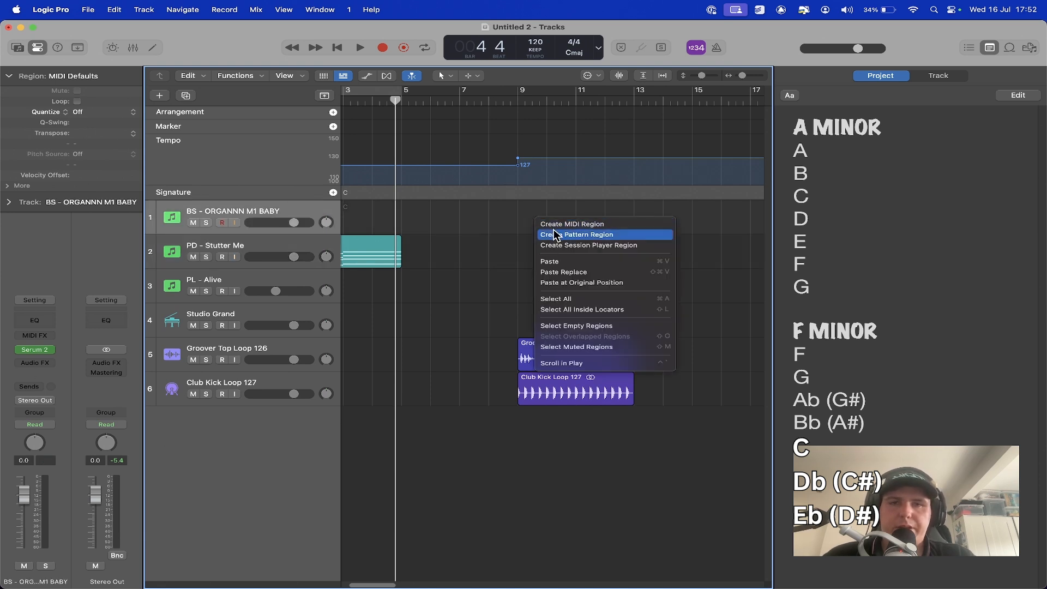
{"action": "left_click", "coordinate": [554, 224]}
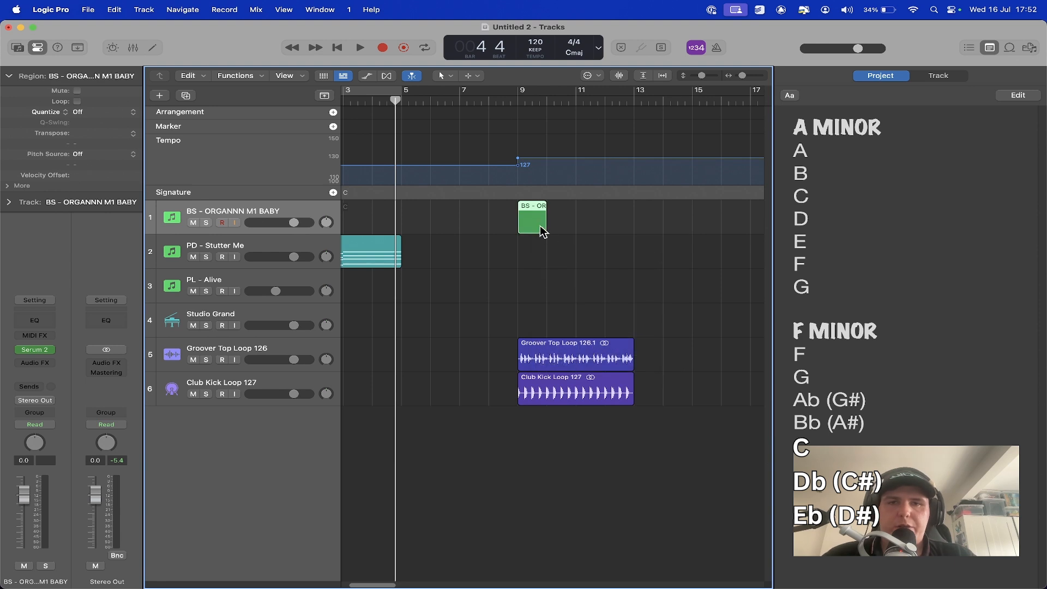
{"action": "left_click_drag", "start_coordinate": [546, 231], "coordinate": [629, 237]}
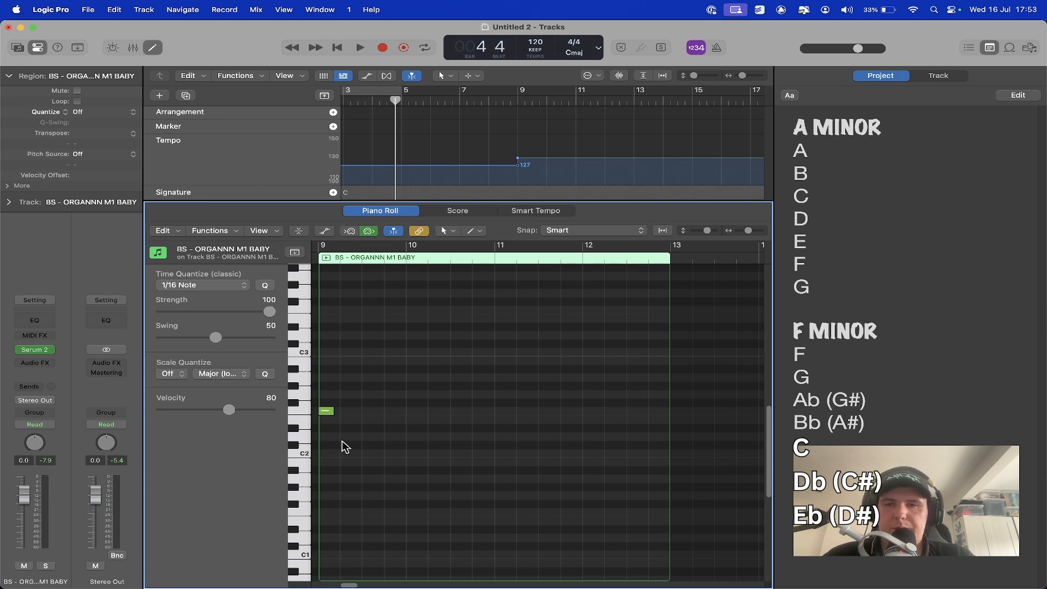
Write a bassline of short F2, C2, C#2, D#2 and G#2 notes across bars 9 to 12, play it and close the Piano Roll
{"action": "scroll", "coordinate": [344, 446], "scroll_direction": "down", "scroll_amount": 2}
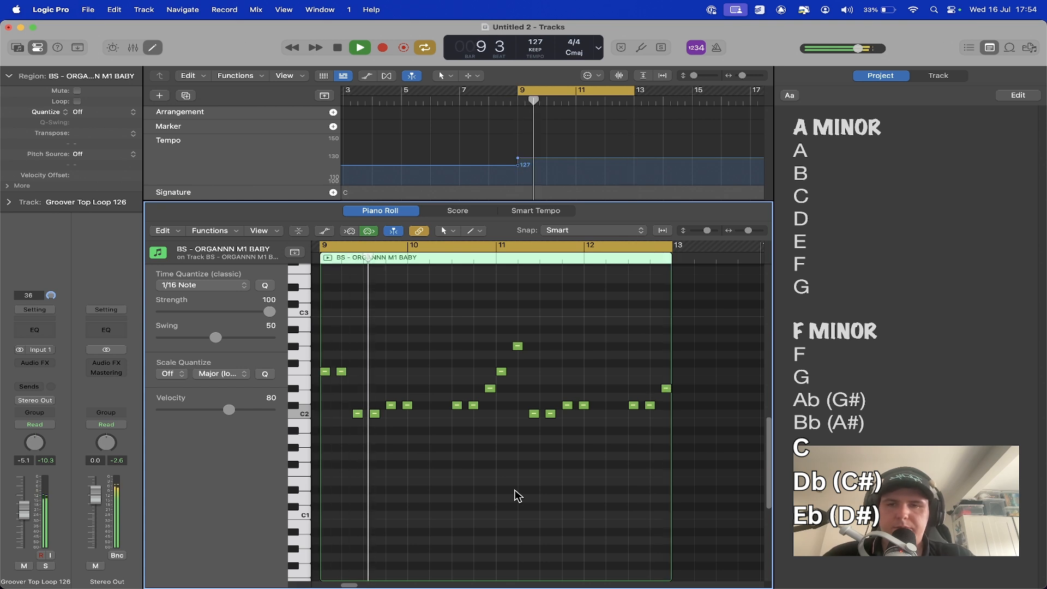
{"action": "key", "text": "space"}
{"action": "key", "text": "e"}
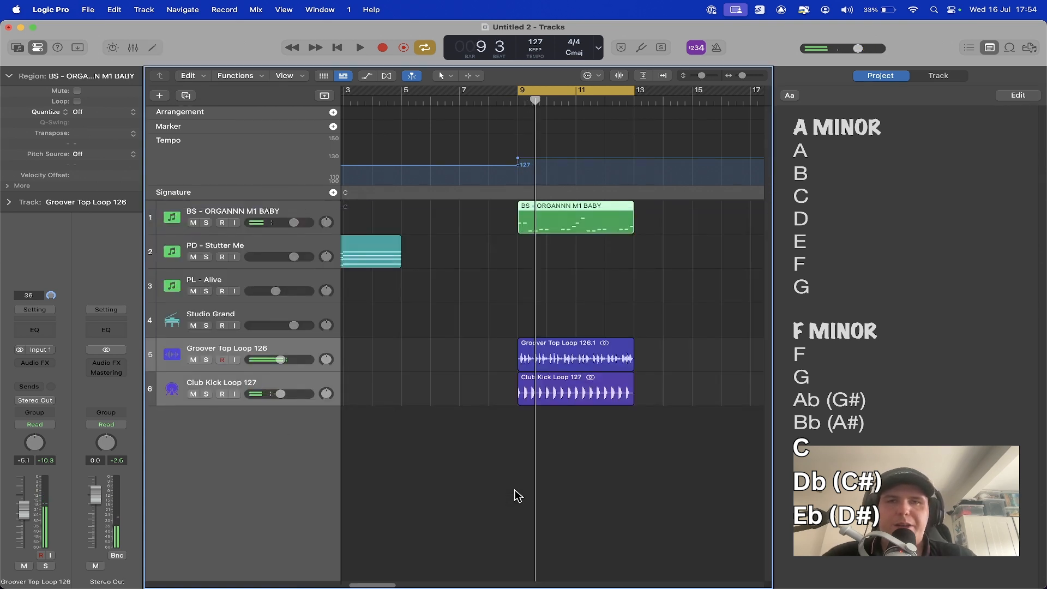